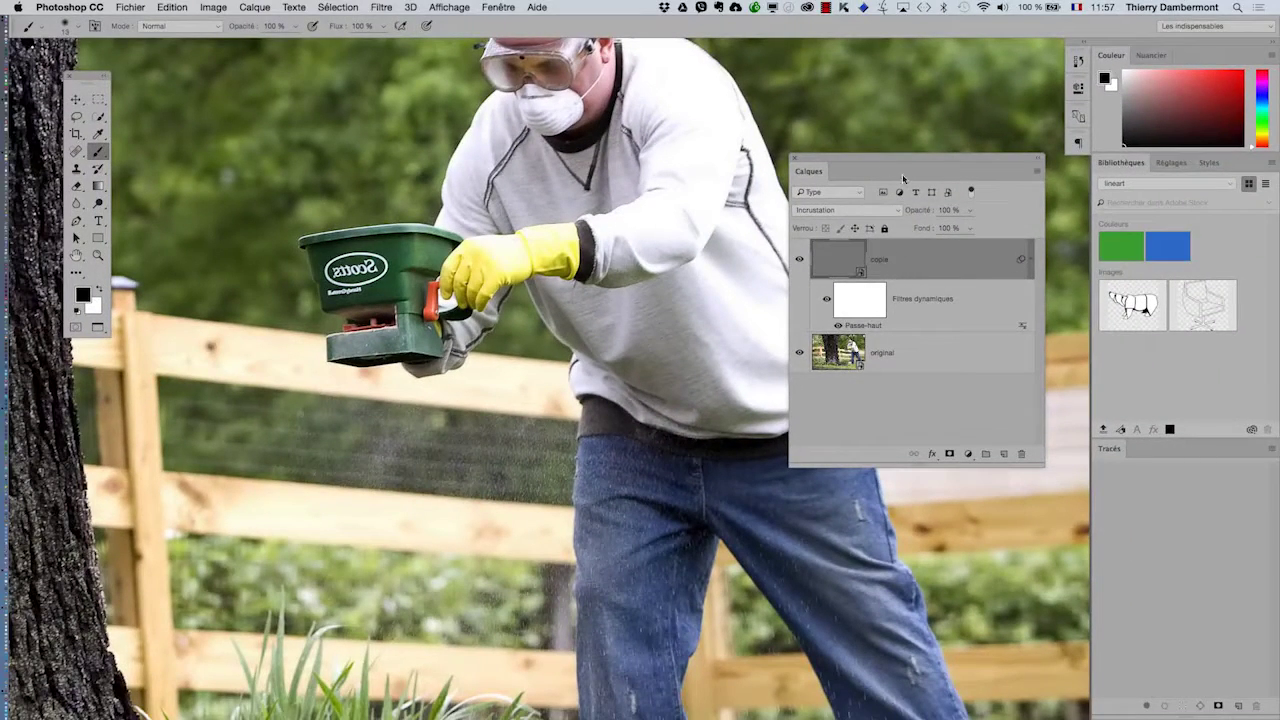
- Move the floating Layers panel off the man in the photo and display the Navigation panel as a floating panel over the image
left_click_drag(865, 158, 1007, 227)
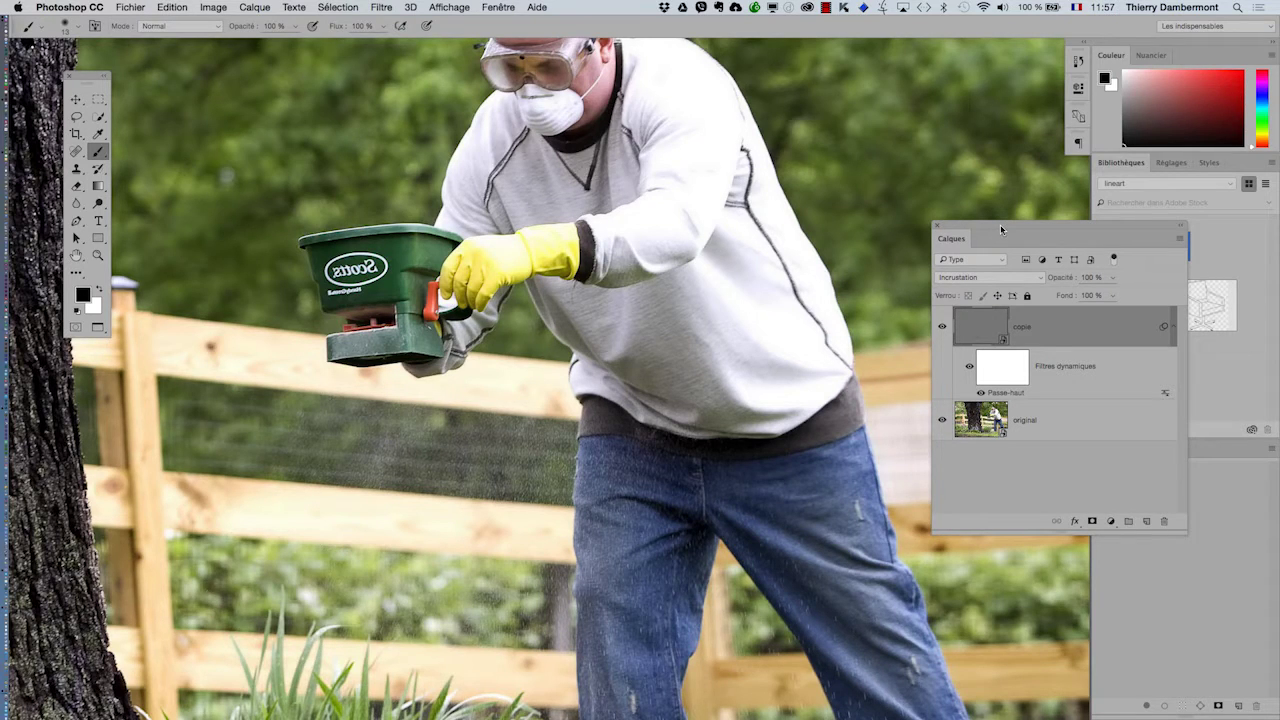
left_click_drag(488, 335, 348, 432)
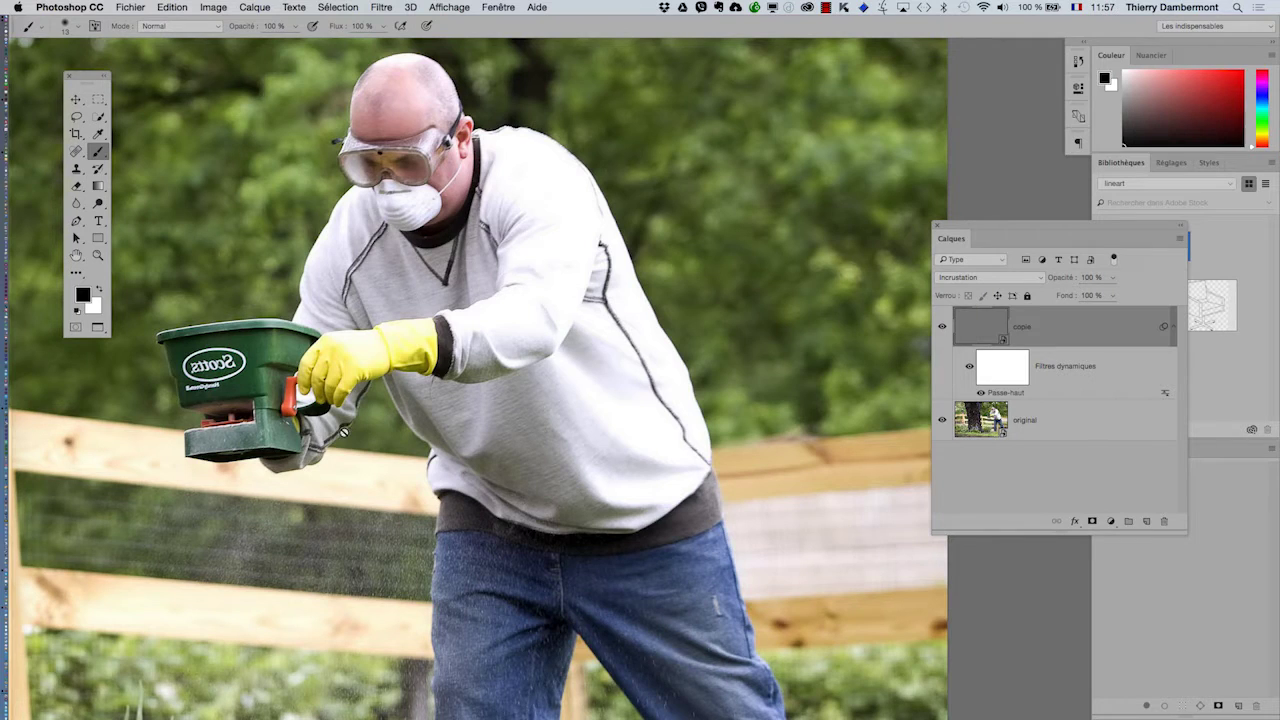
left_click(500, 8)
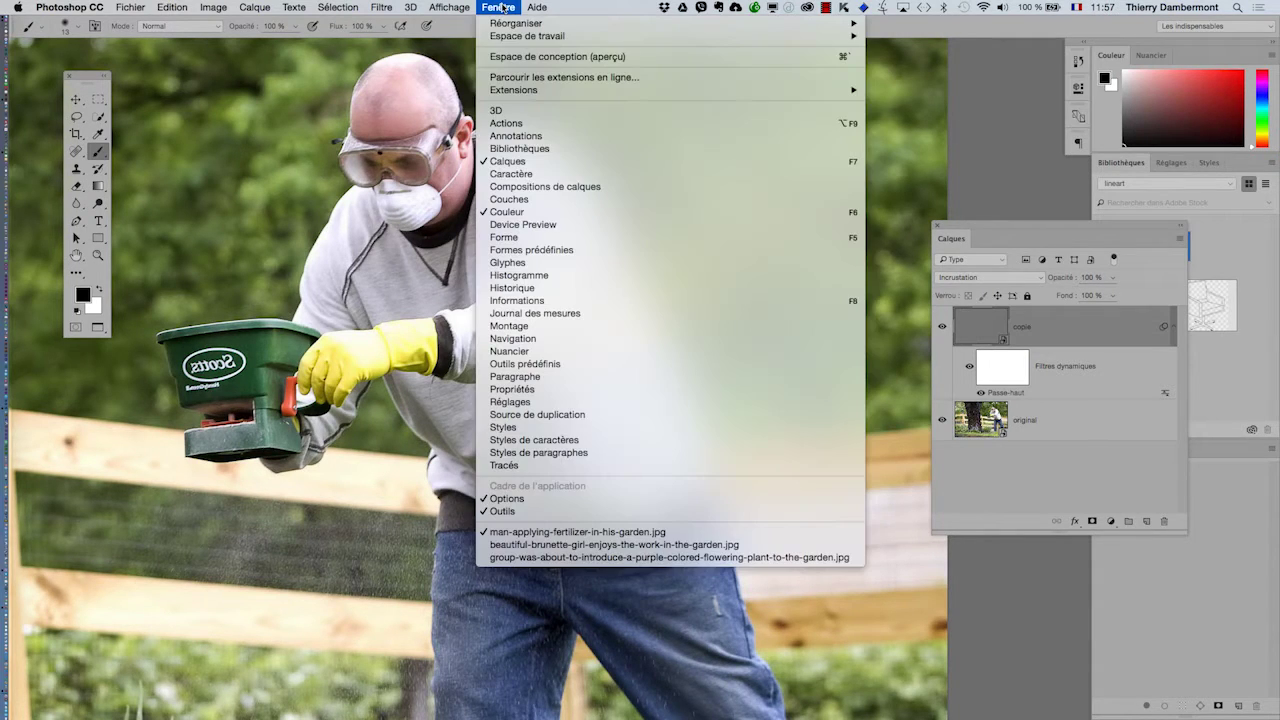
left_click(522, 340)
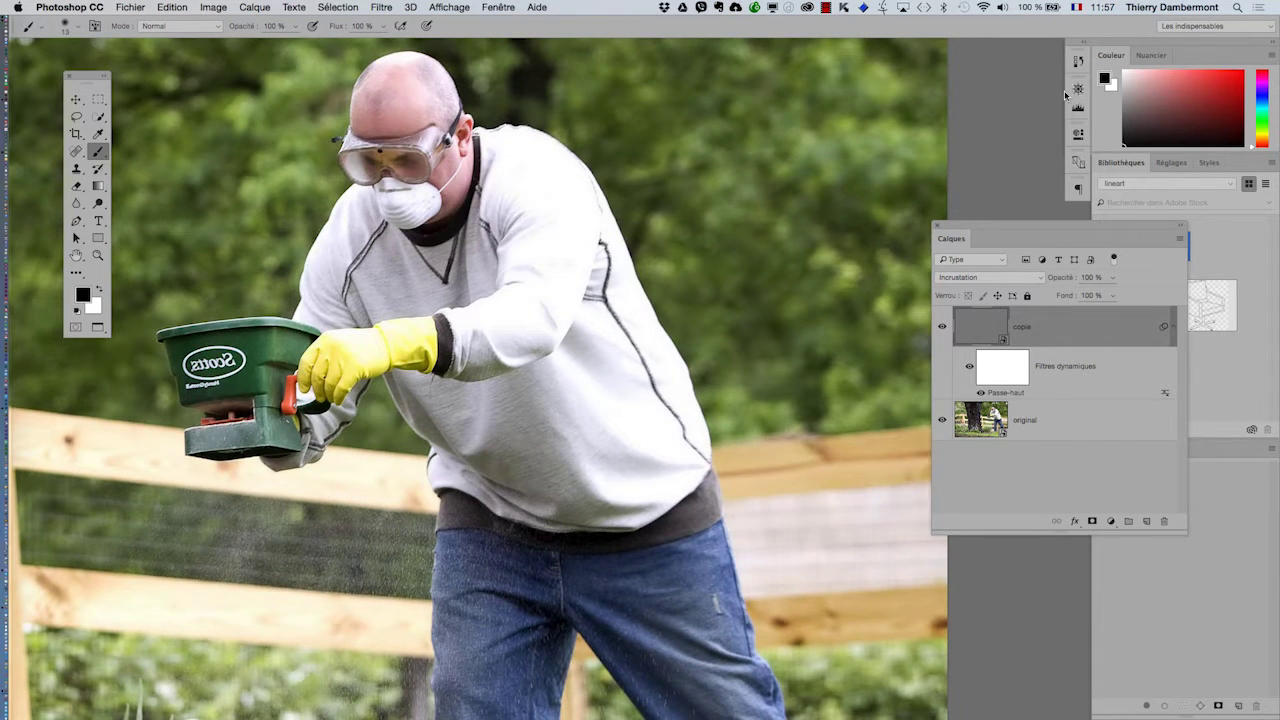
left_click_drag(1078, 88, 219, 68)
double_click(762, 108)
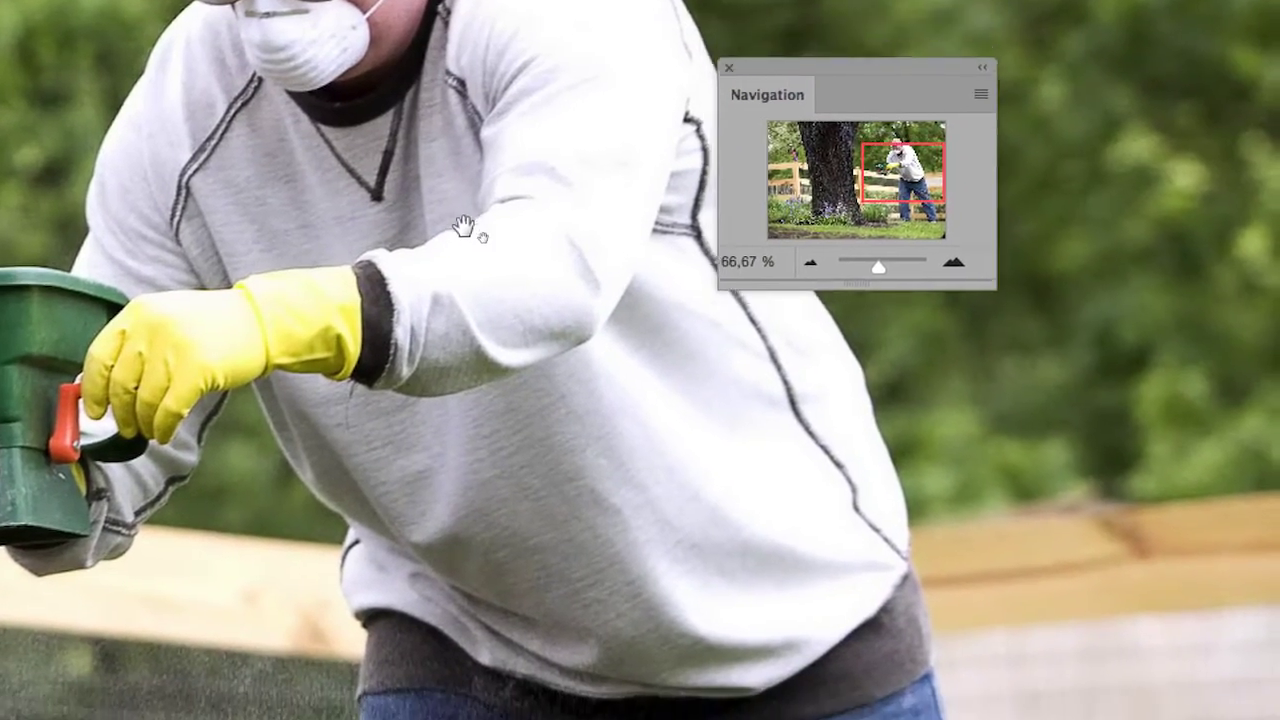
- Examine the photo at 66.67 % from the man's jeans across the flowers and tree trunk back to the spreader
scroll(463, 179, "down", 3)
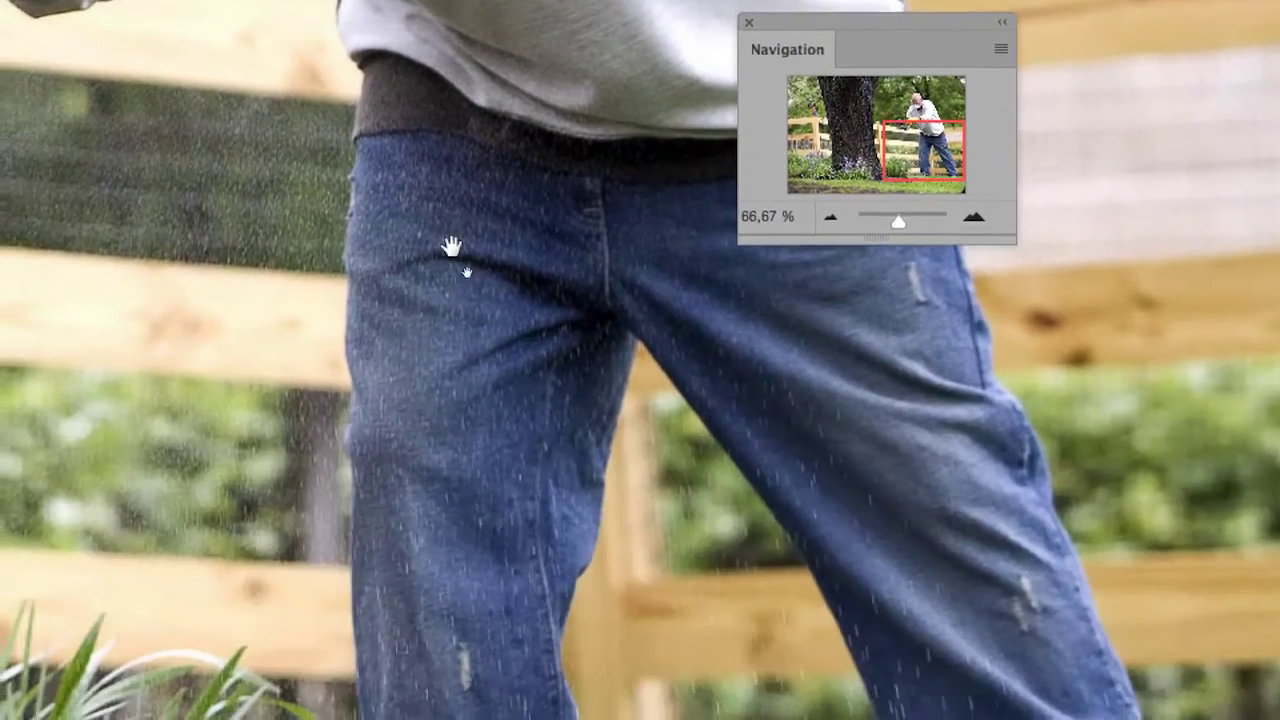
left_click_drag(452, 247, 475, 131)
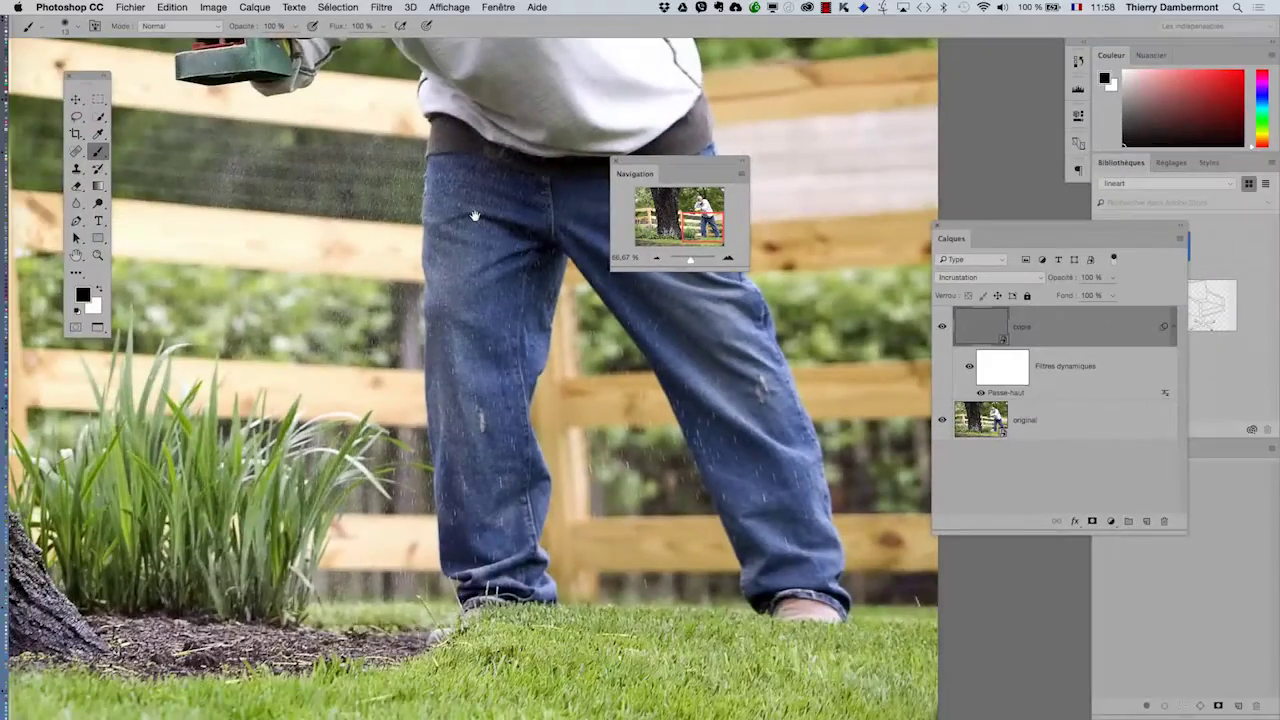
scroll(434, 337, "down", 5)
scroll(434, 337, "left", 2)
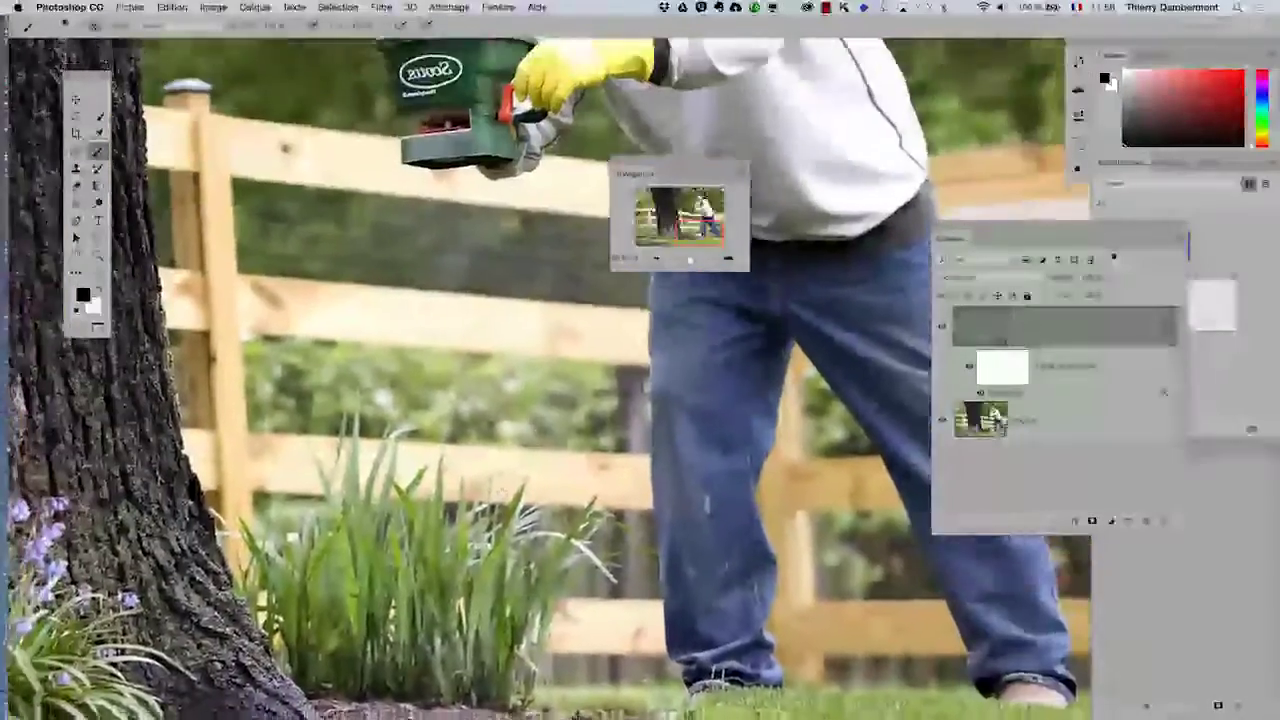
scroll(545, 380, "left", 10)
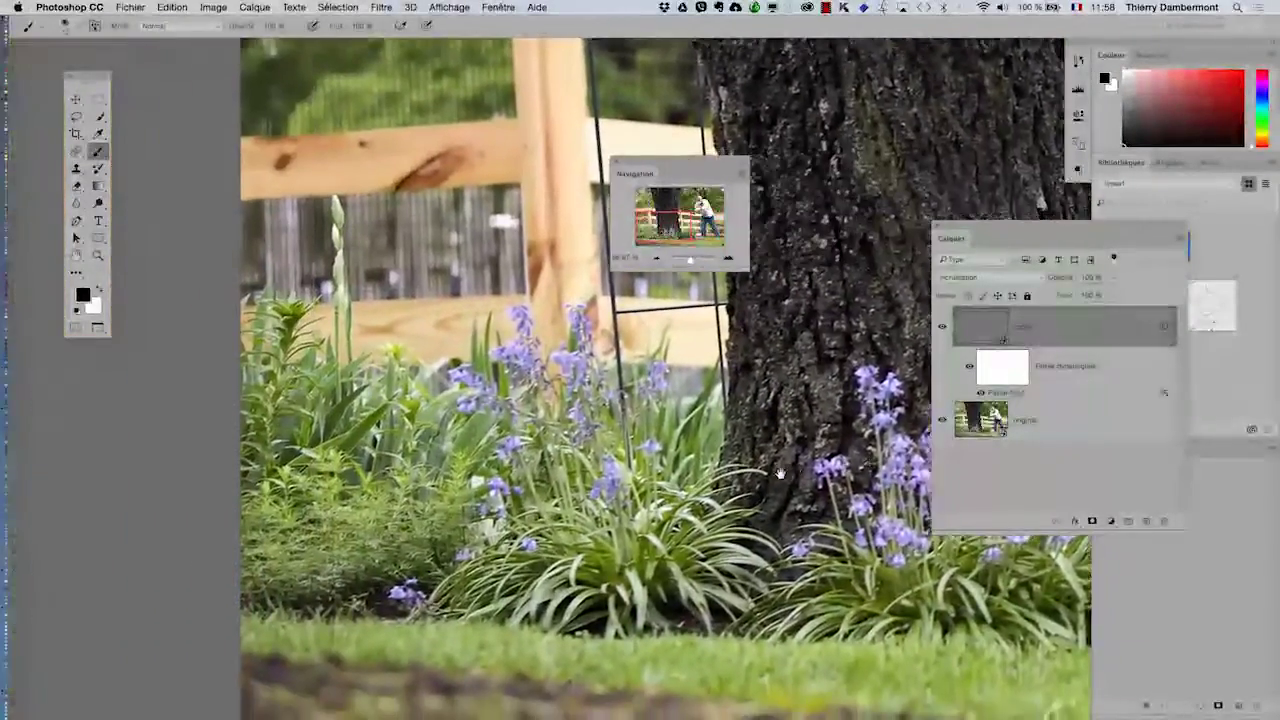
scroll(748, 513, "right", 10)
scroll(748, 513, "up", 5)
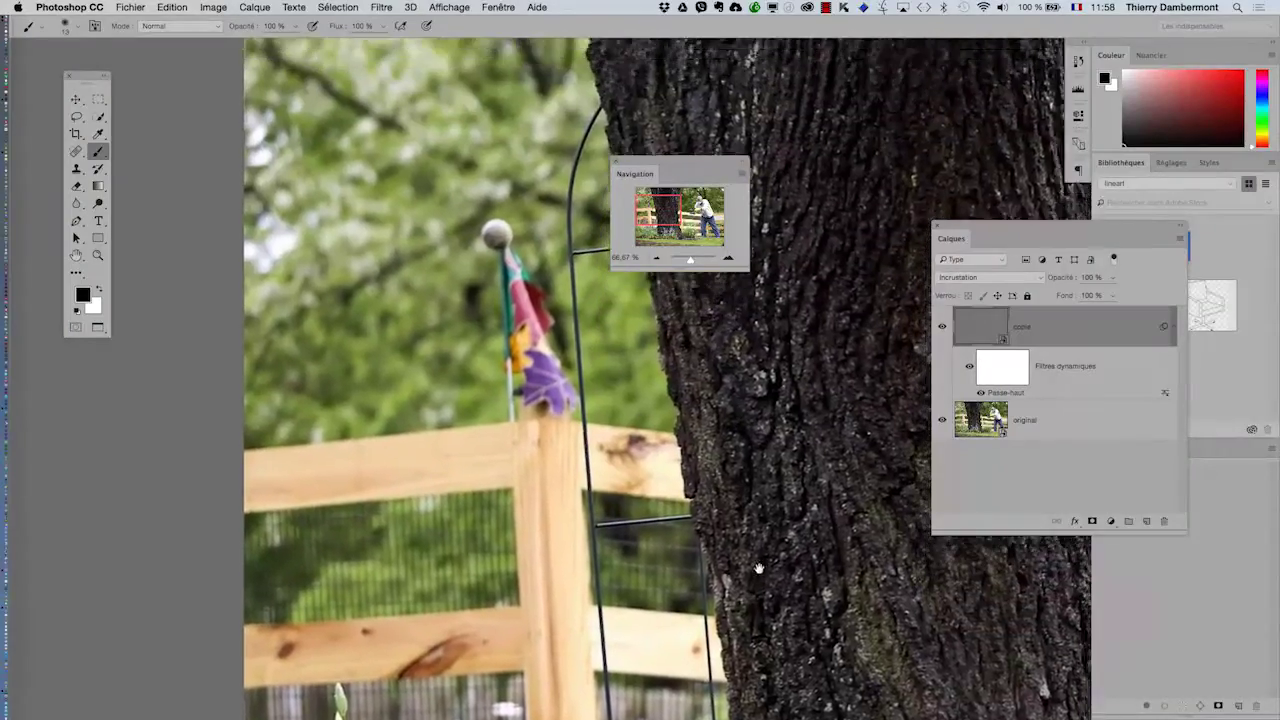
scroll(657, 553, "right", 3)
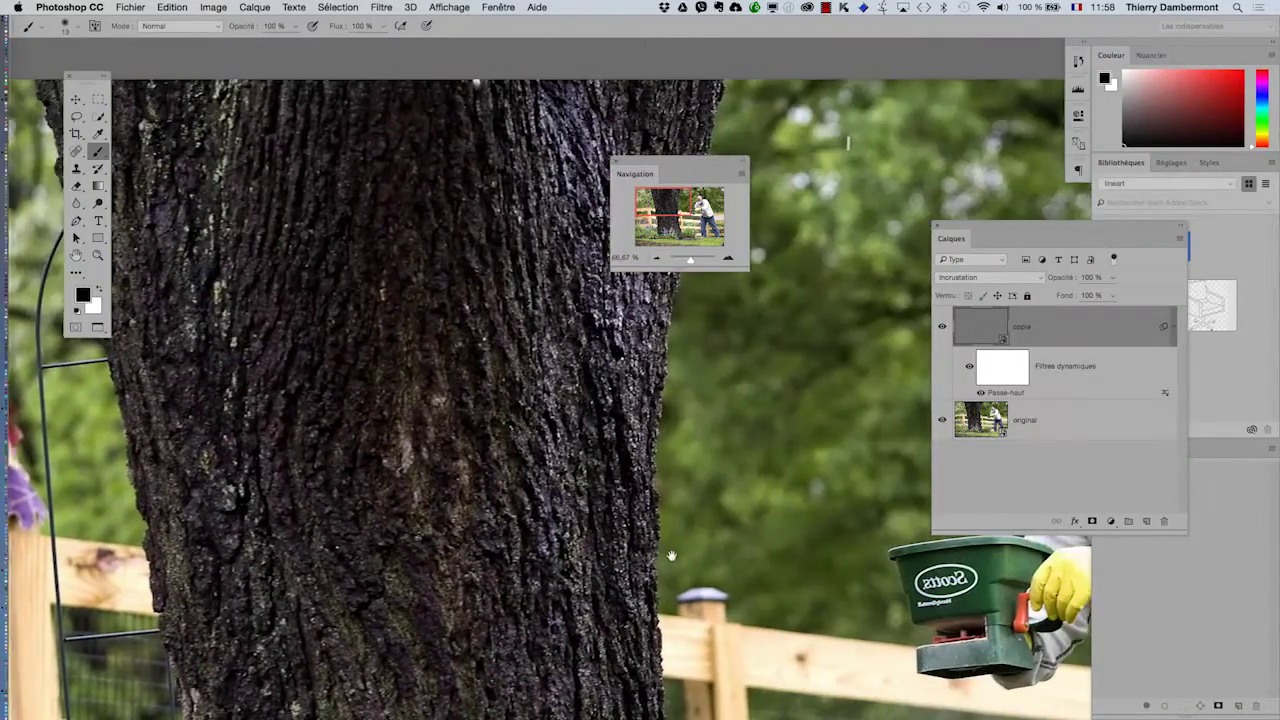
scroll(657, 553, "down", 8)
scroll(634, 437, "down", 4)
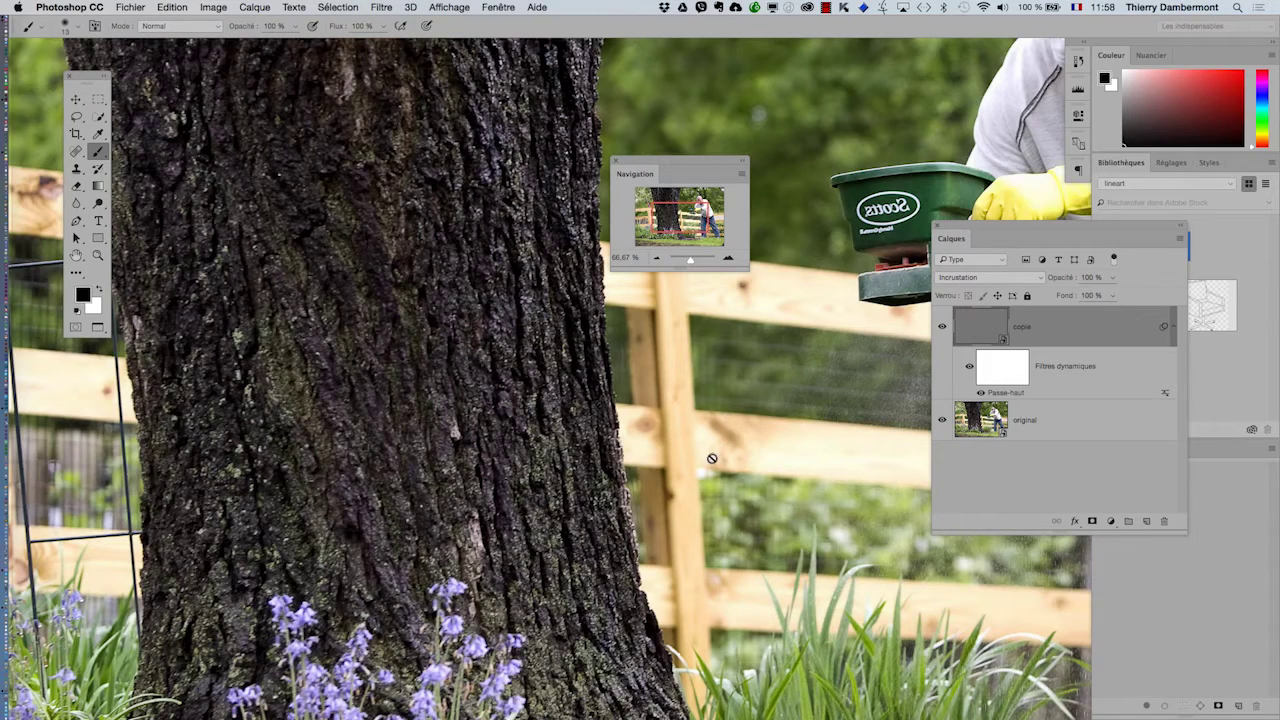
scroll(712, 452, "right", 5)
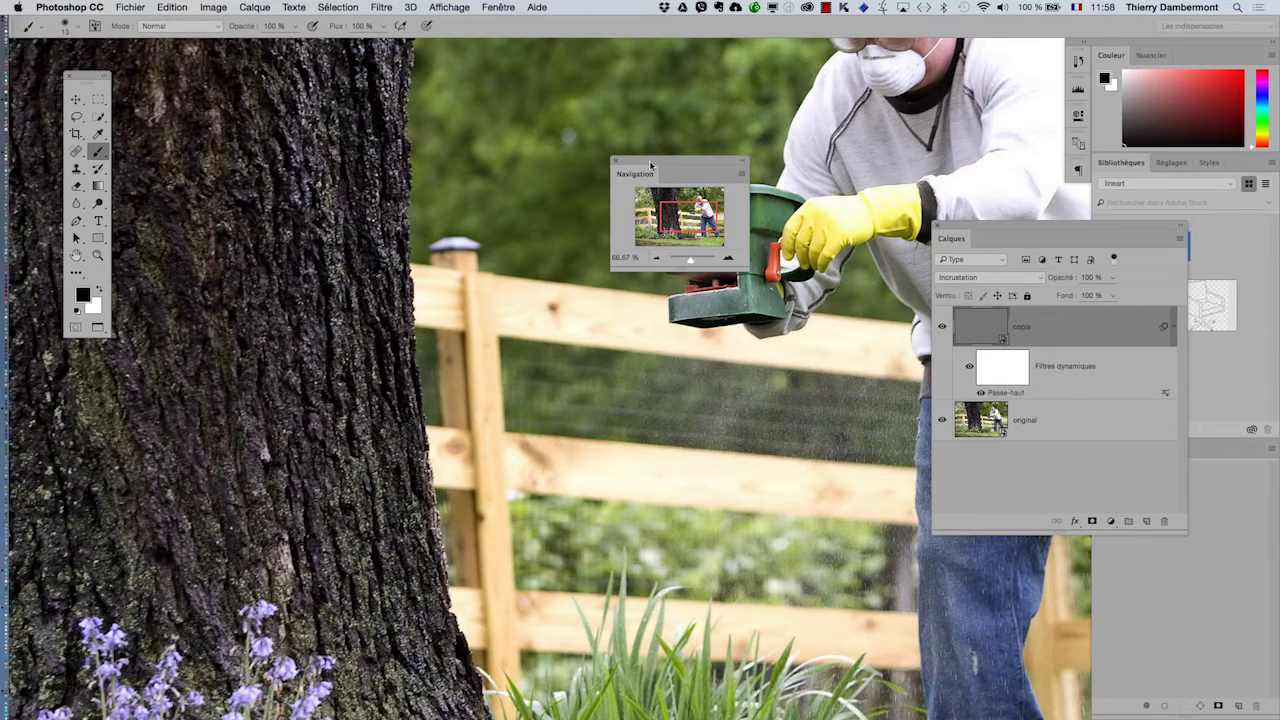
- Place the Navigation panel beside the toolbox and enlarge it until its preview covers most of the canvas
left_click_drag(650, 165, 163, 53)
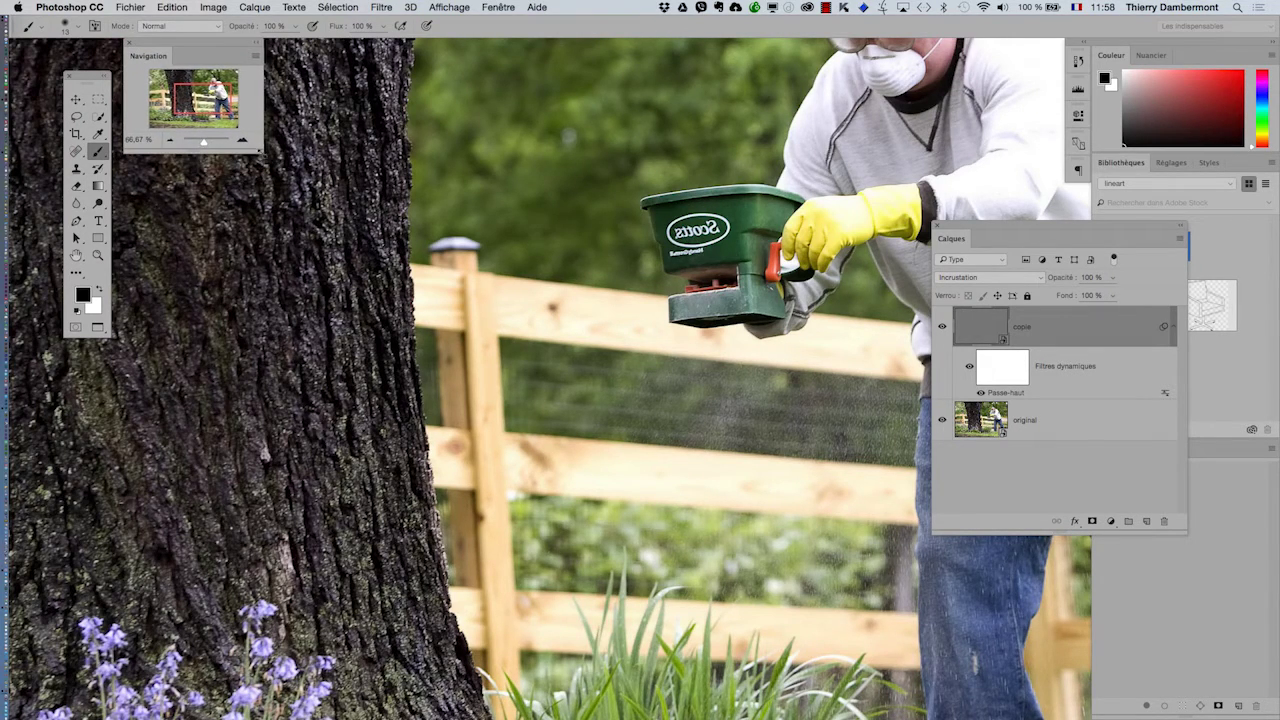
left_click_drag(256, 148, 933, 652)
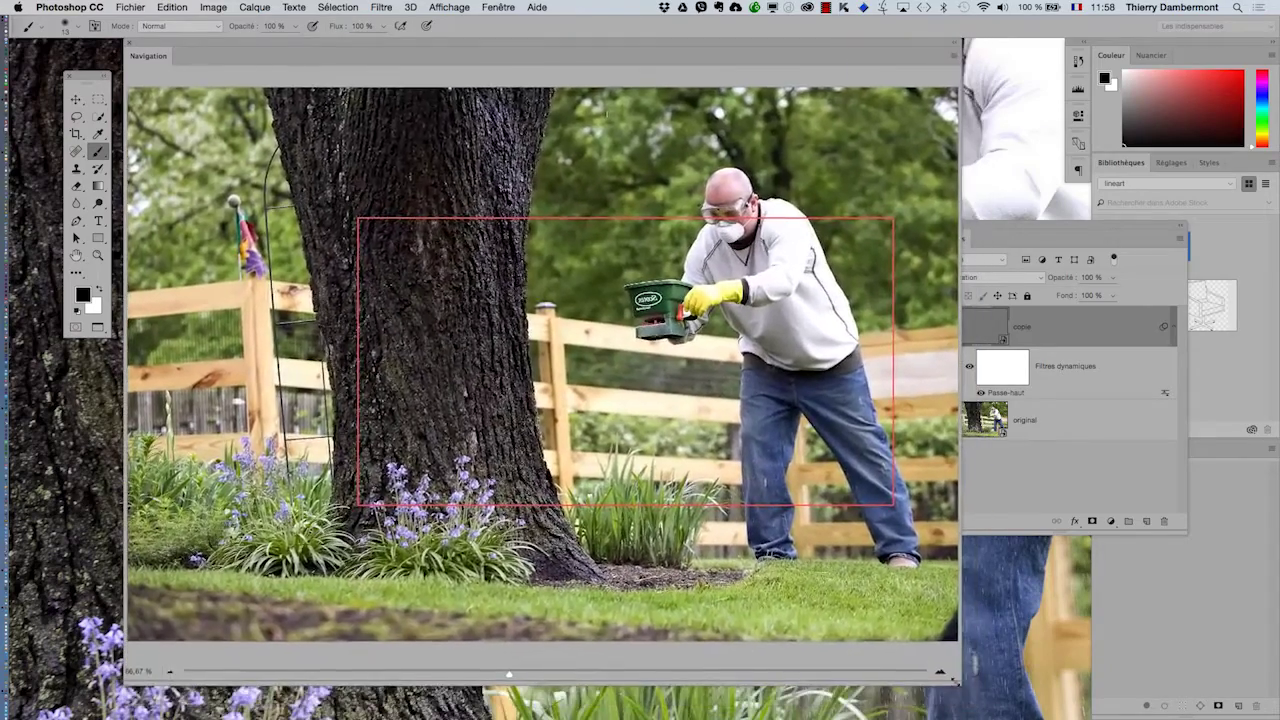
left_click_drag(750, 44, 745, 51)
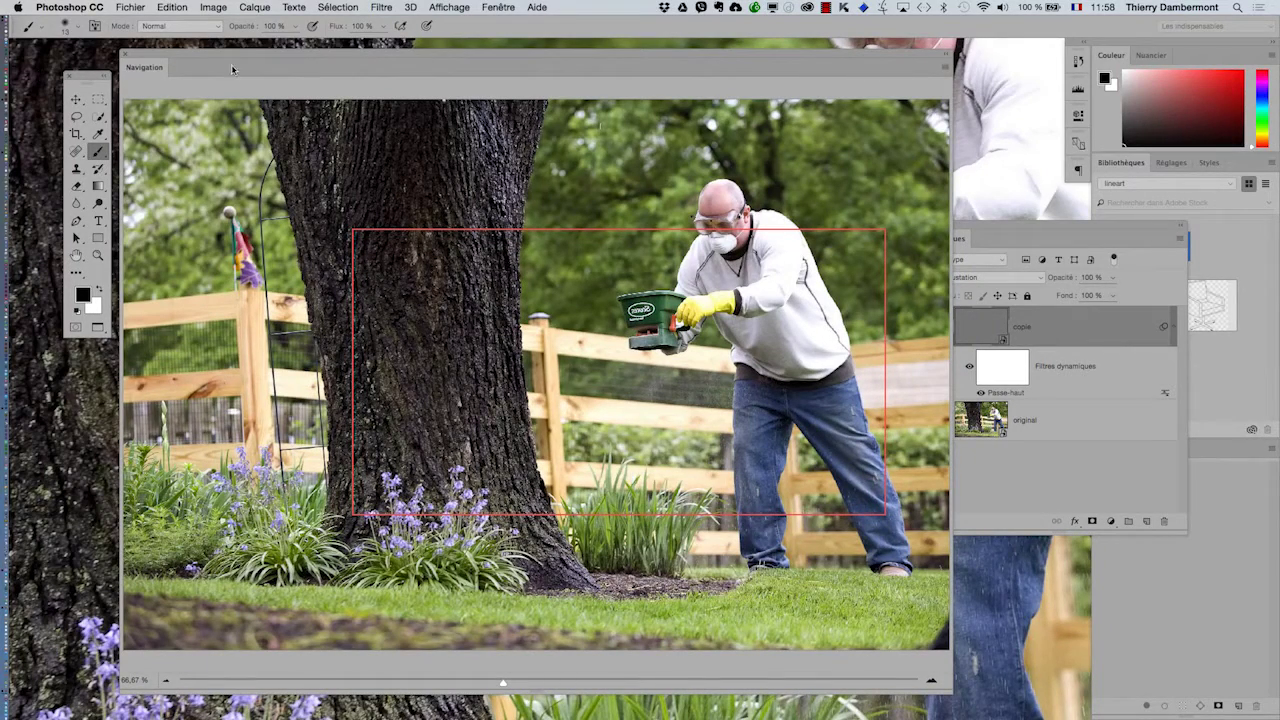
left_click_drag(253, 57, 251, 56)
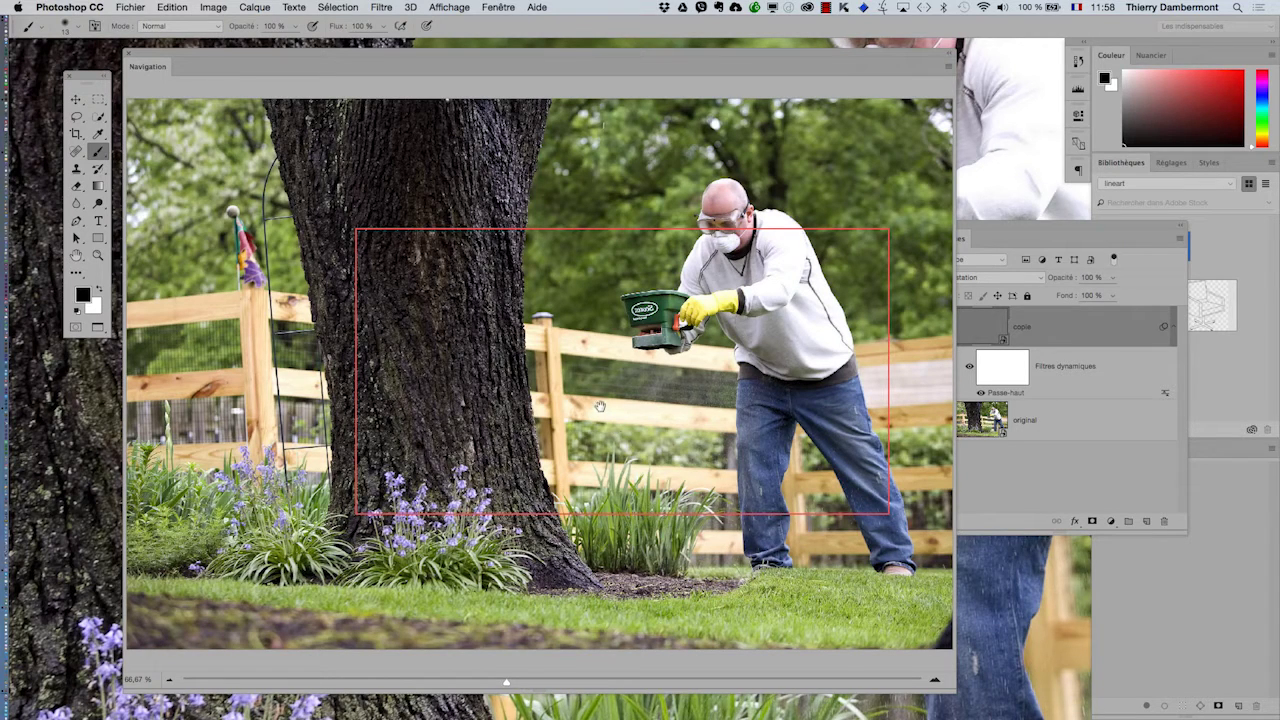
- Zoom the image to 182.21 % and move the Navigation view frame onto the foliage between the tree trunk and the man's head
left_click_drag(443, 683, 615, 683)
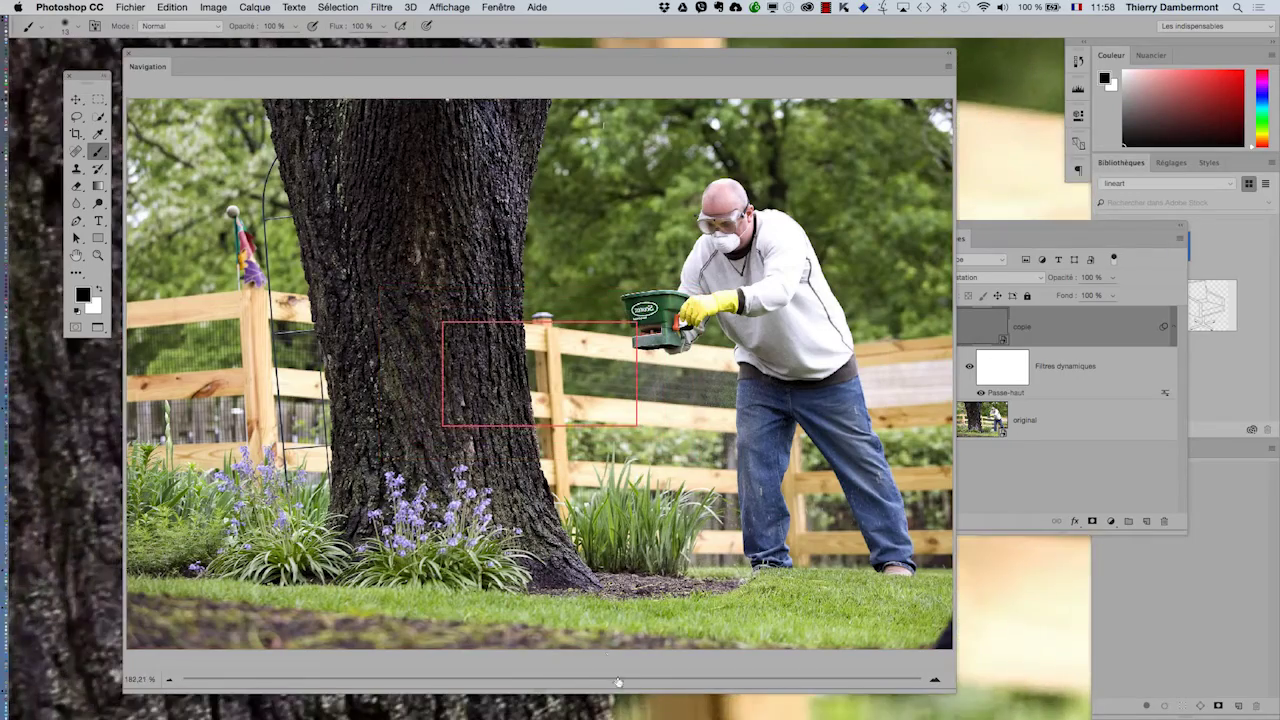
left_click_drag(526, 354, 852, 214)
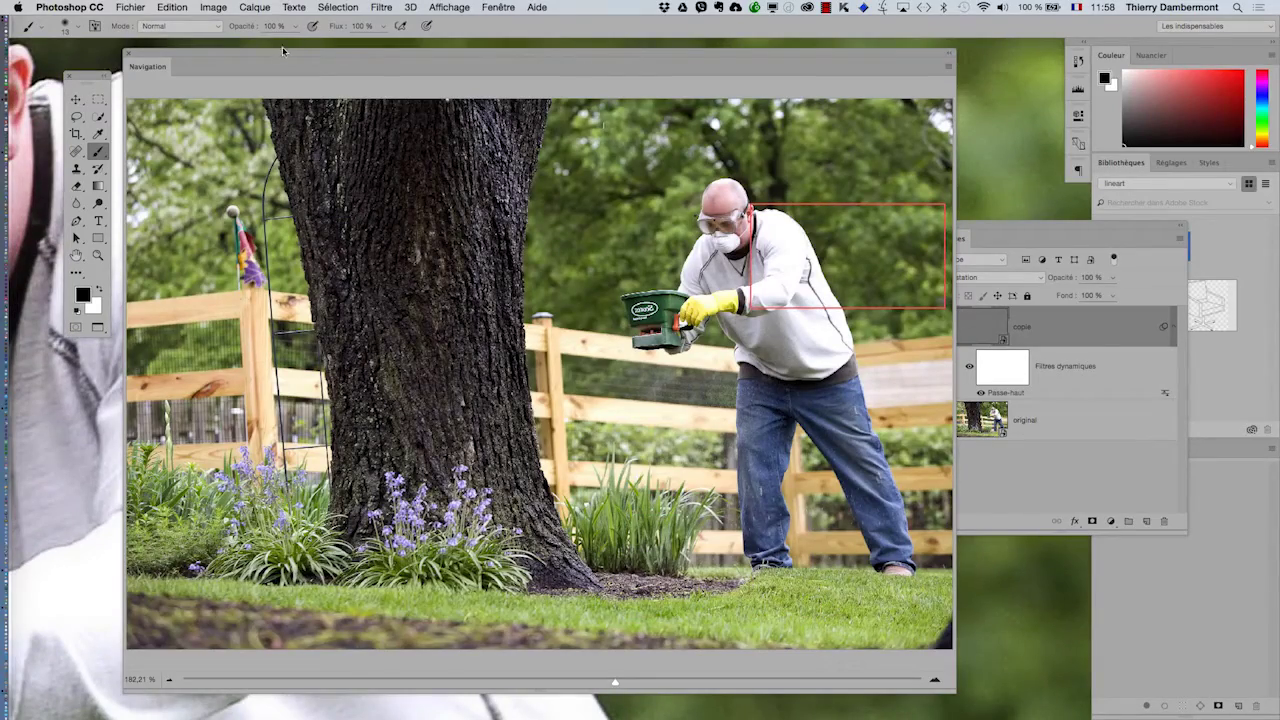
left_click_drag(560, 49, 704, 47)
left_click_drag(981, 264, 775, 168)
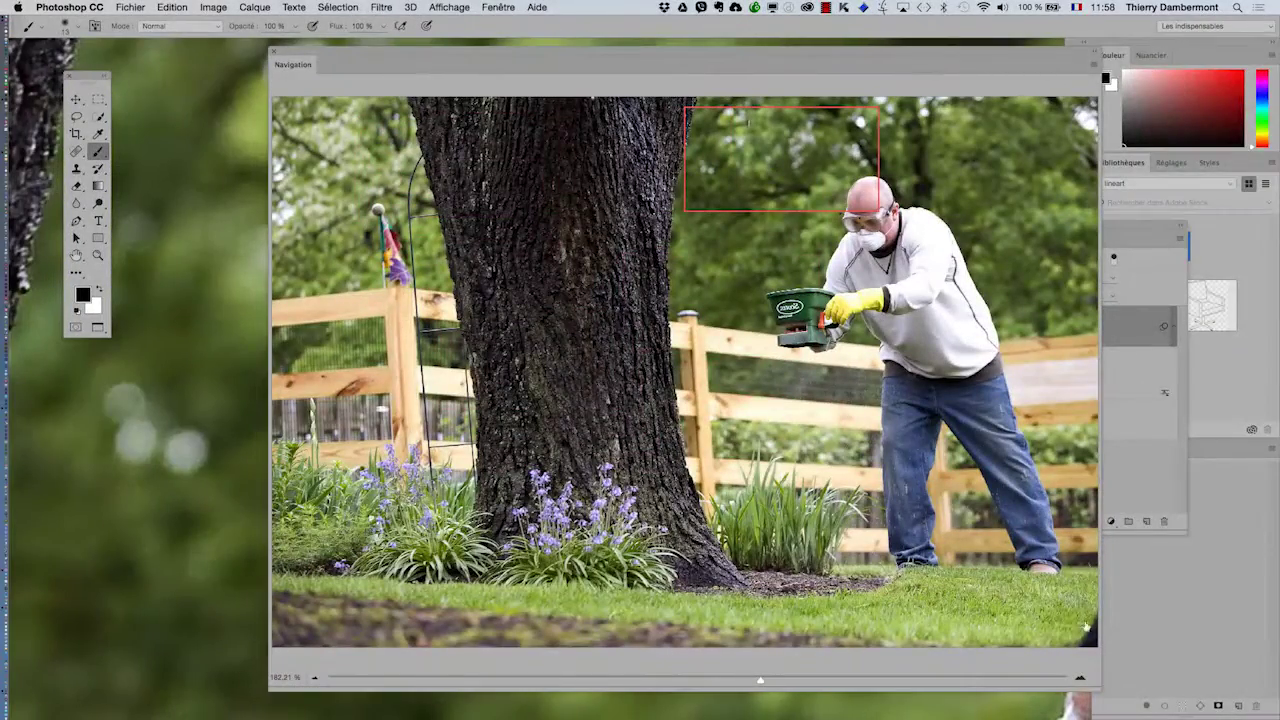
- Shrink the Navigation panel to a small preview and place it just above the Layers panel
left_click_drag(1097, 689, 577, 232)
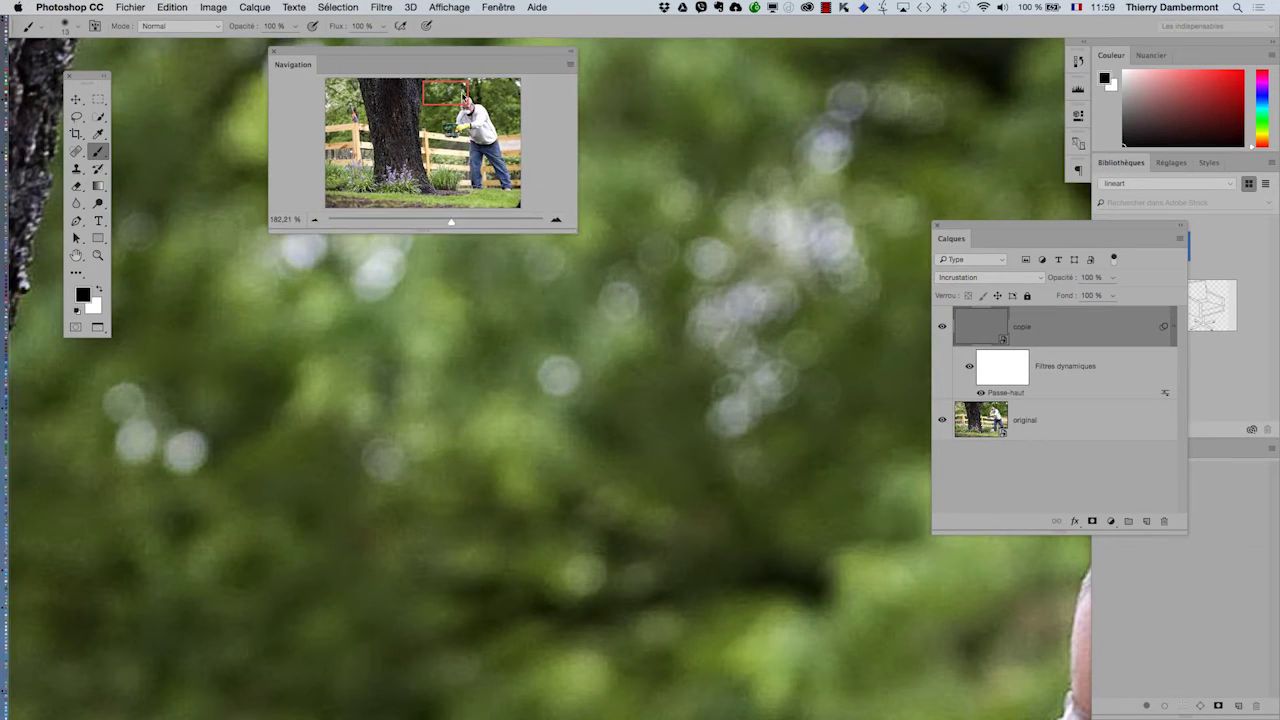
left_click_drag(417, 56, 1003, 62)
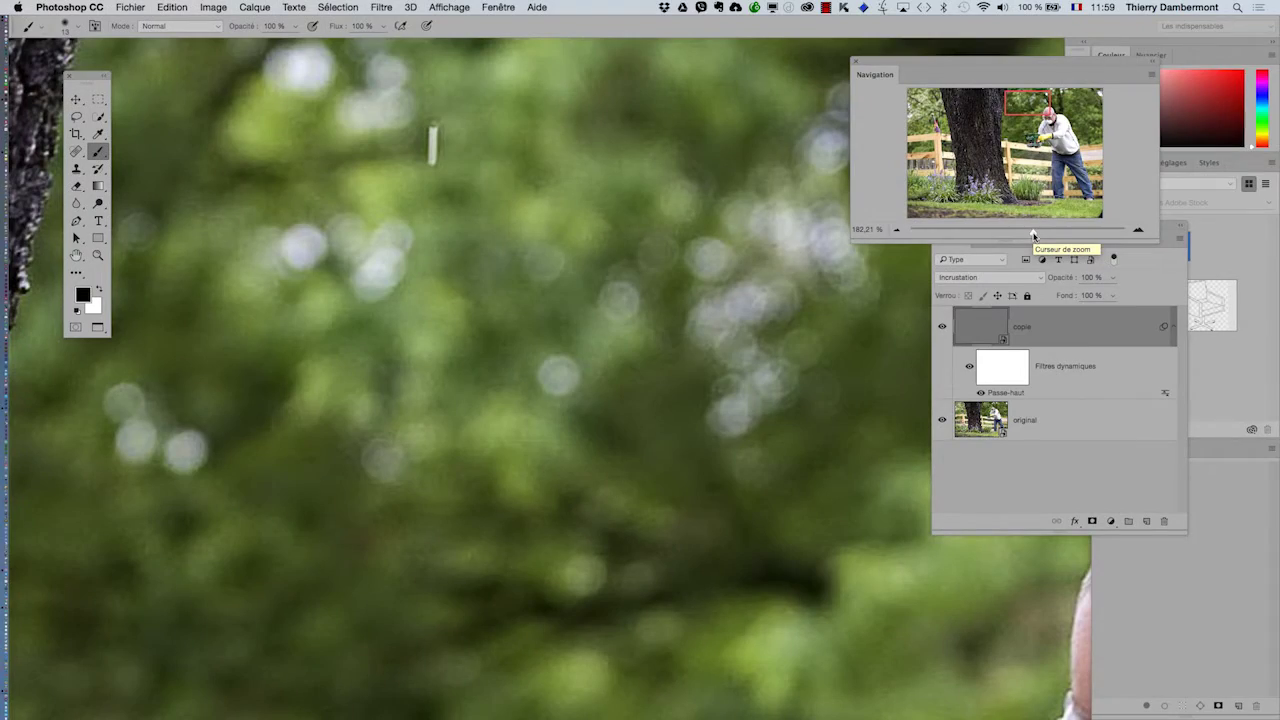
- Zoom the image out to 38.67 % and pan it with the Hand tool to show the man and the flowers at the tree's base
left_click_drag(1033, 234, 1004, 235)
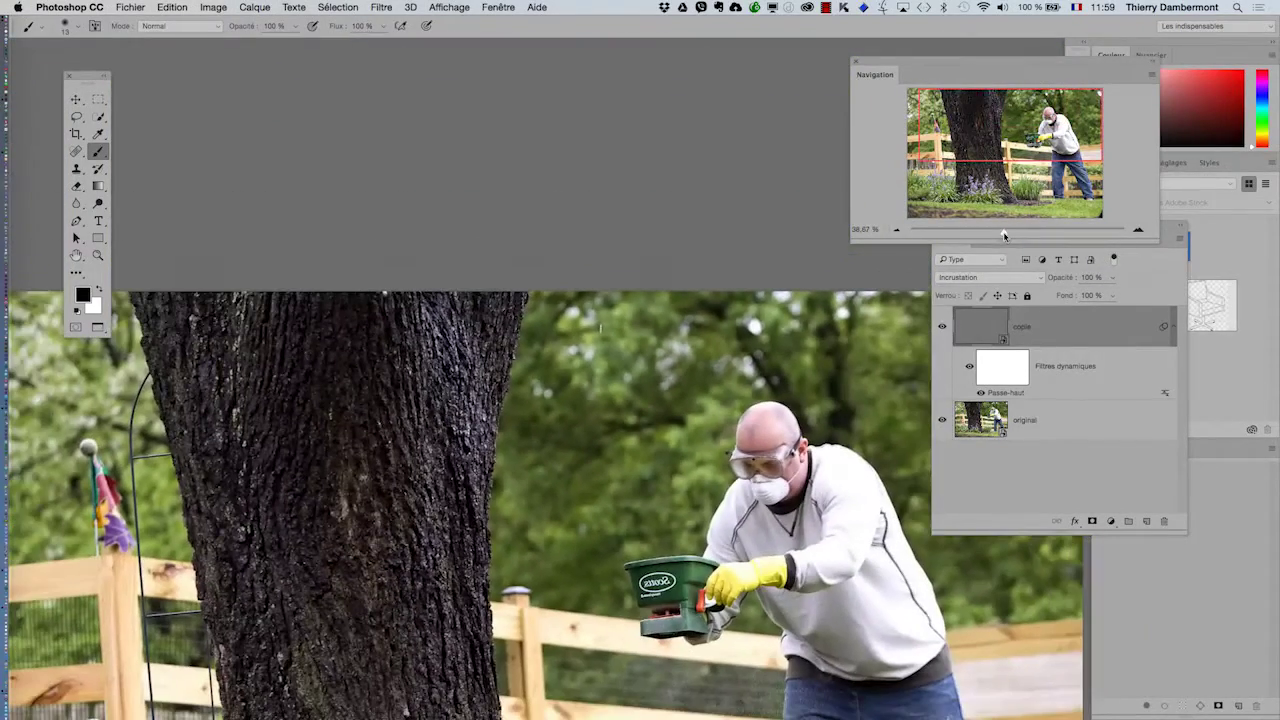
left_click(76, 255)
left_click_drag(397, 457, 372, 260)
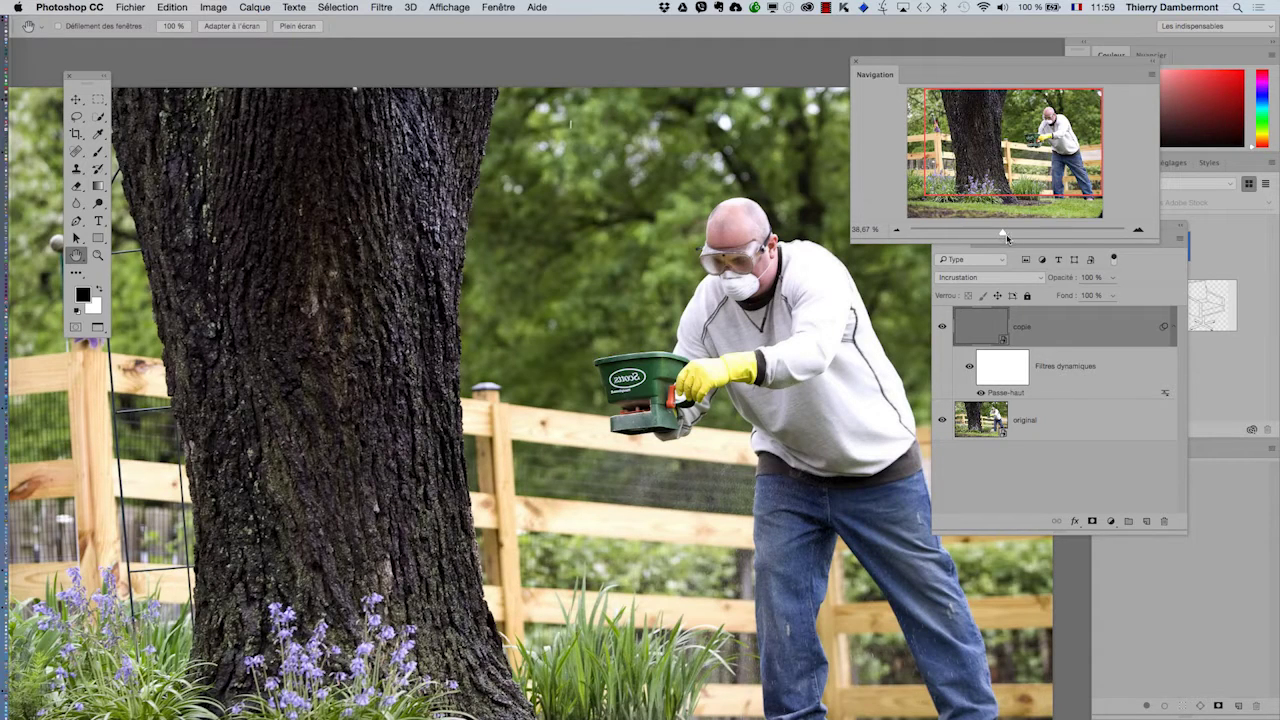
- Move the Navigation panel back beside the toolbox and set the image zoom to 17.38 %
left_click_drag(924, 65, 293, 55)
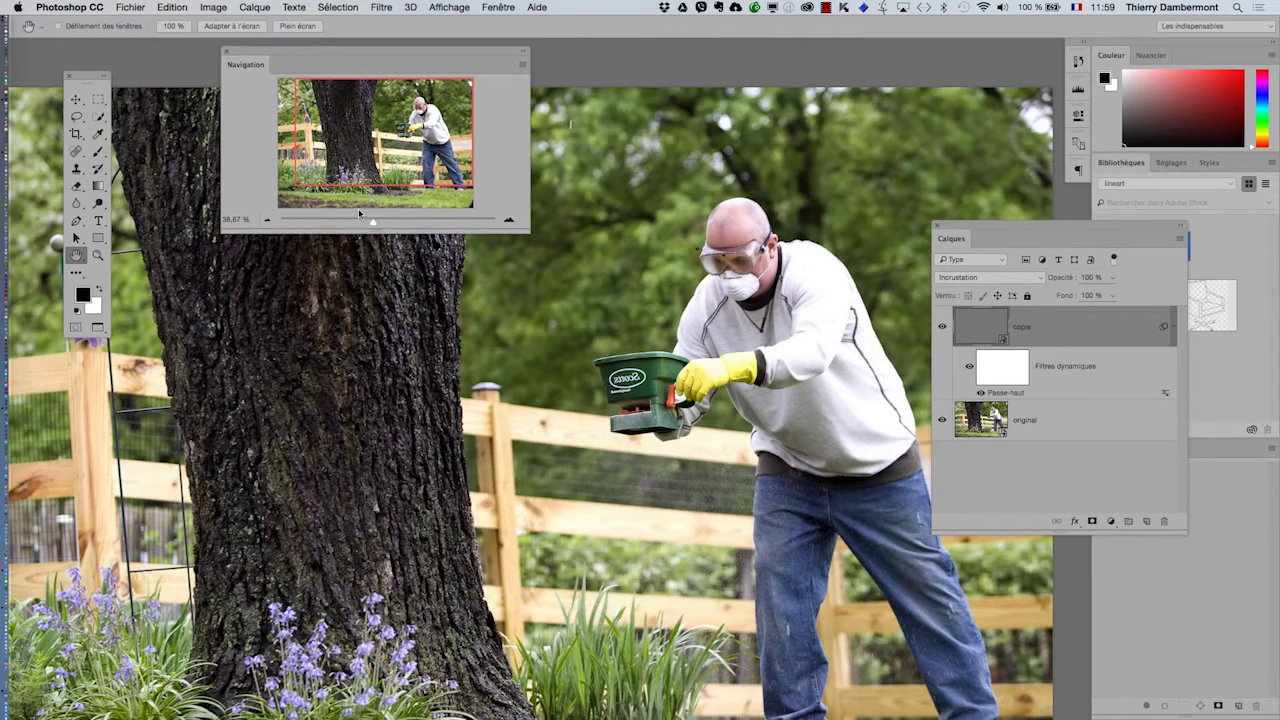
left_click_drag(371, 224, 359, 224)
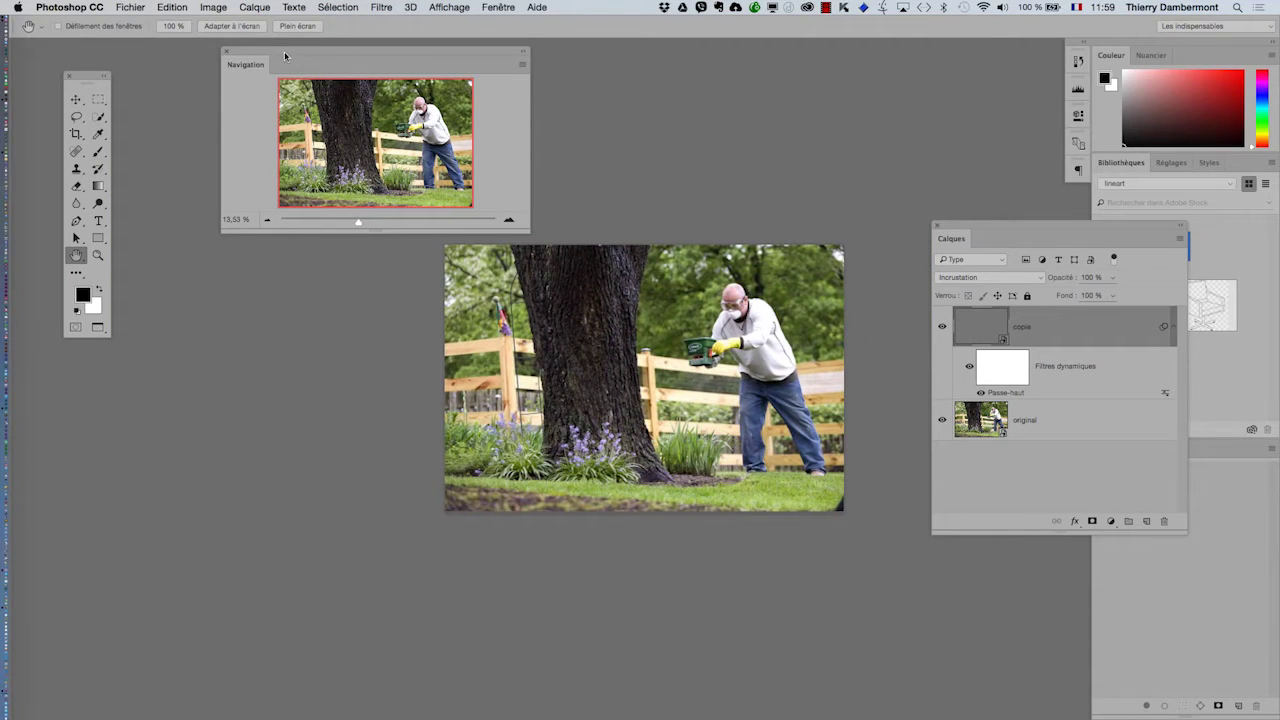
left_click_drag(301, 52, 229, 54)
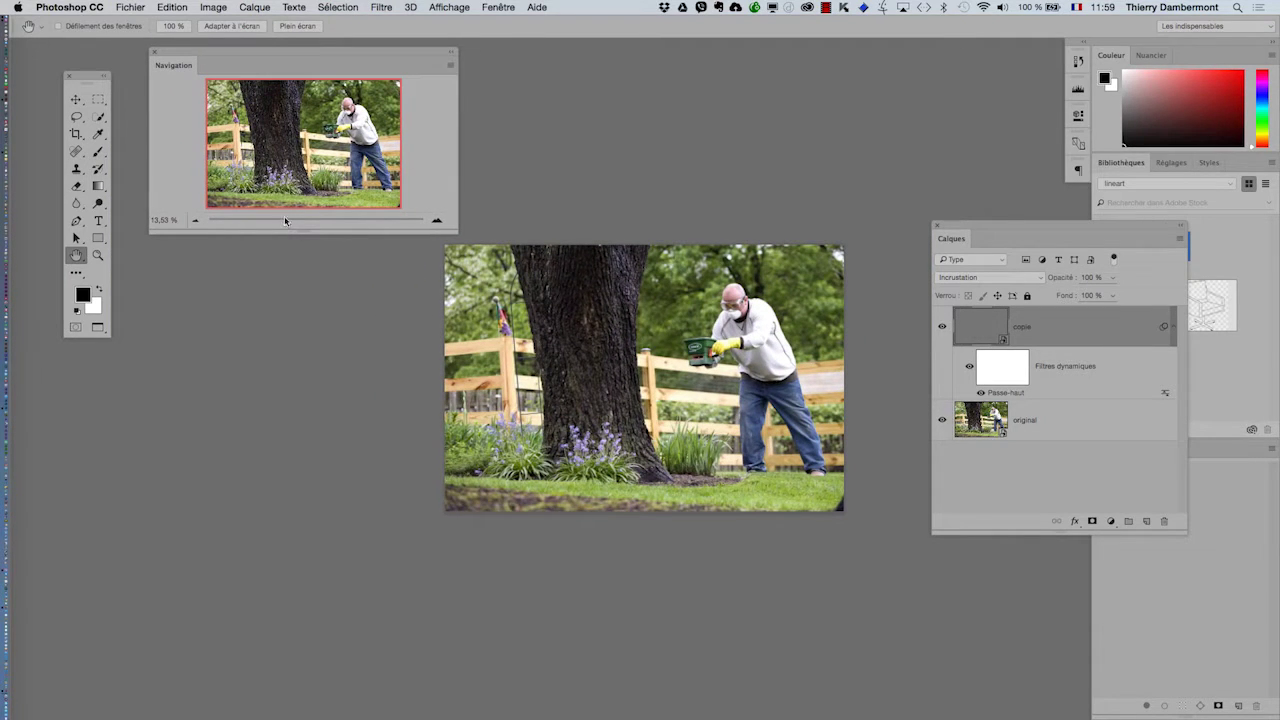
left_click_drag(286, 225, 290, 225)
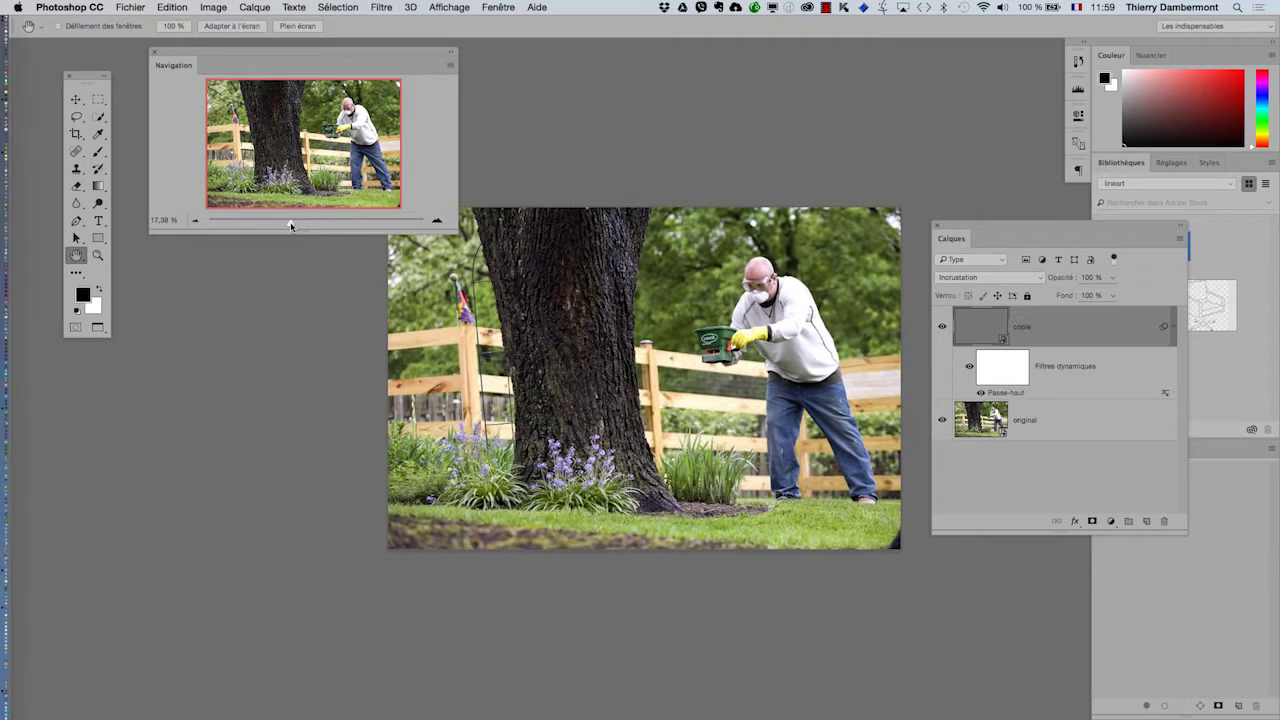
- Dock the Layers panel next to the Color and Libraries panels and hide all panels except the toolbox and options bar
left_click_drag(993, 231, 874, 223)
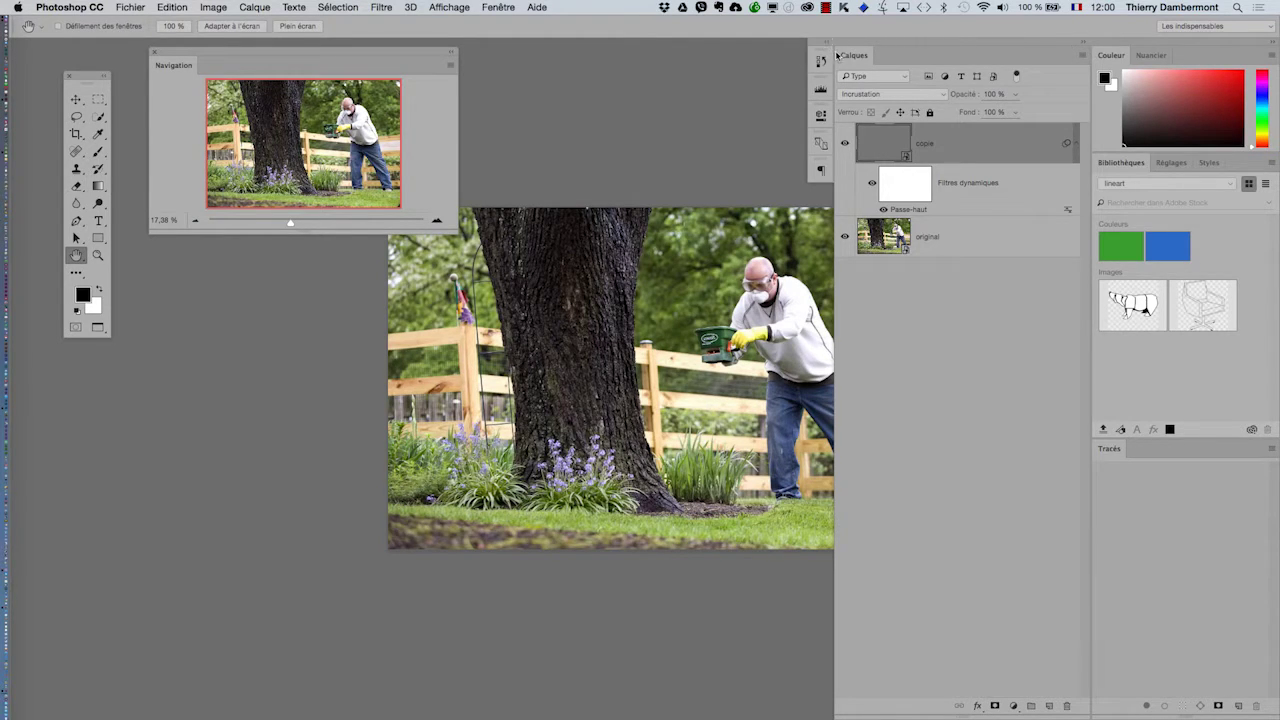
key("shift+Tab")
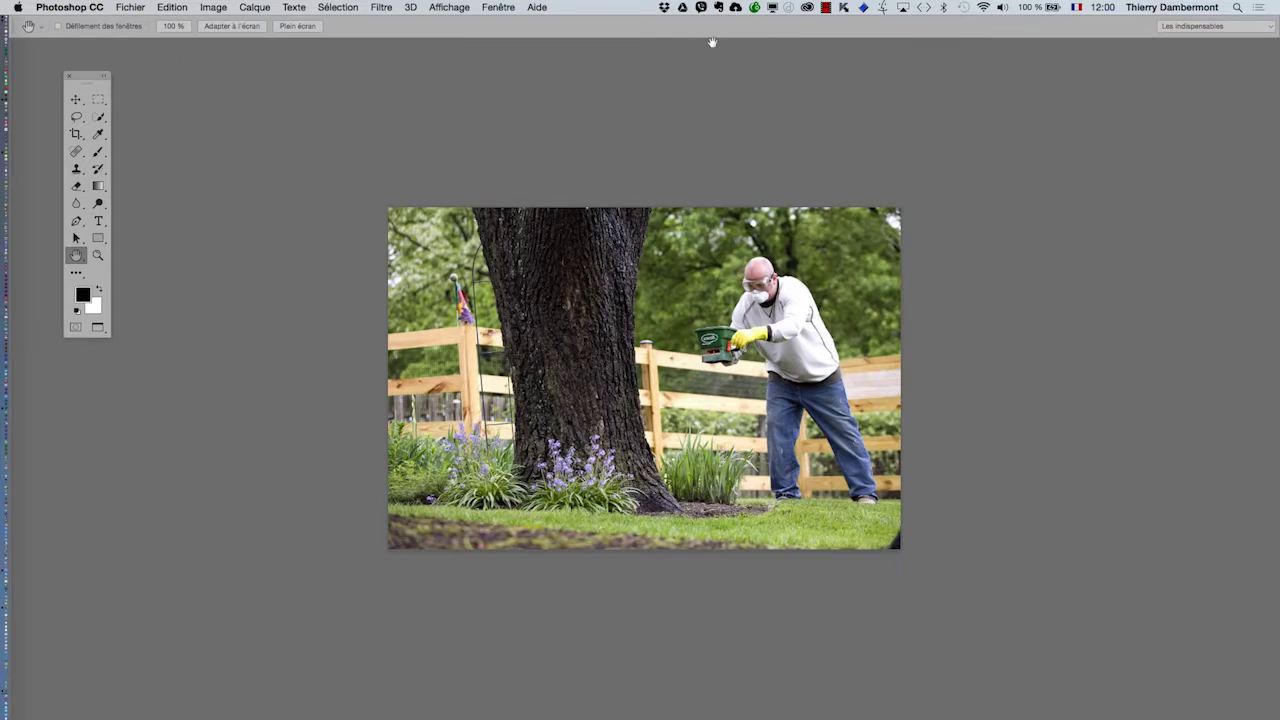
- Redisplay only the Navigation panel, place it beside the photo on the man's side, and zoom the image out to 14.96 %
left_click(498, 7)
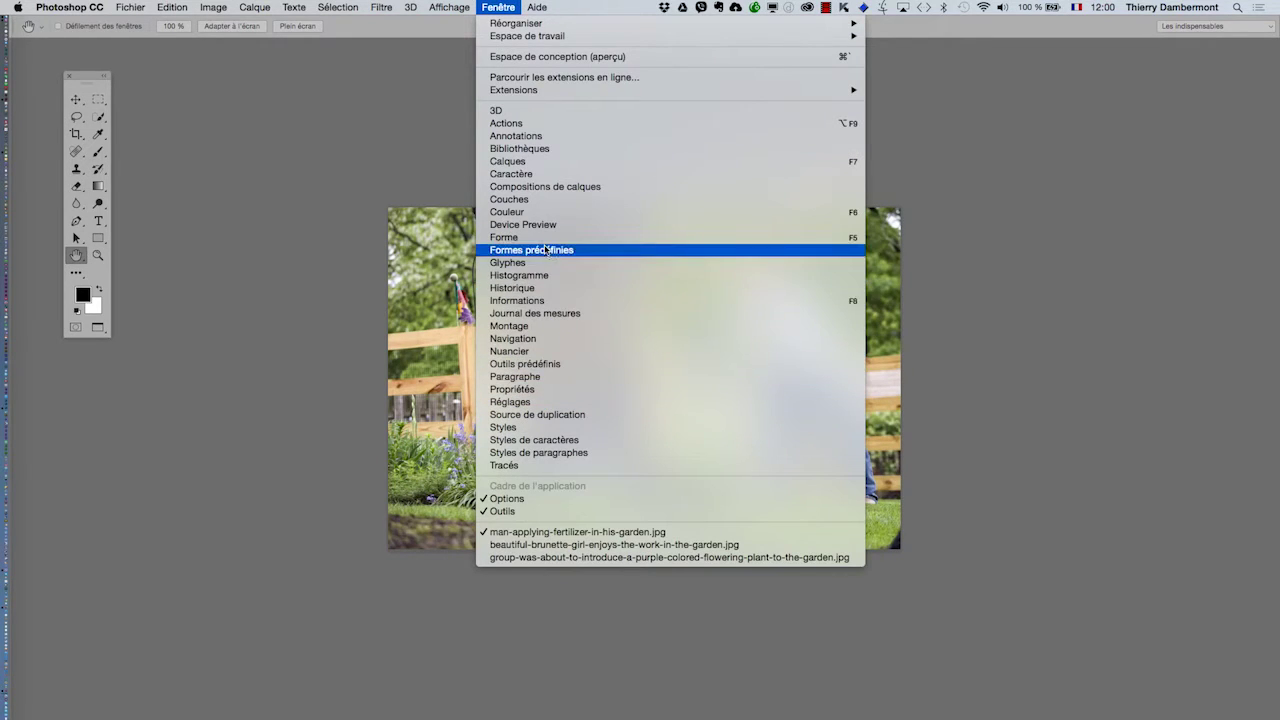
left_click(545, 338)
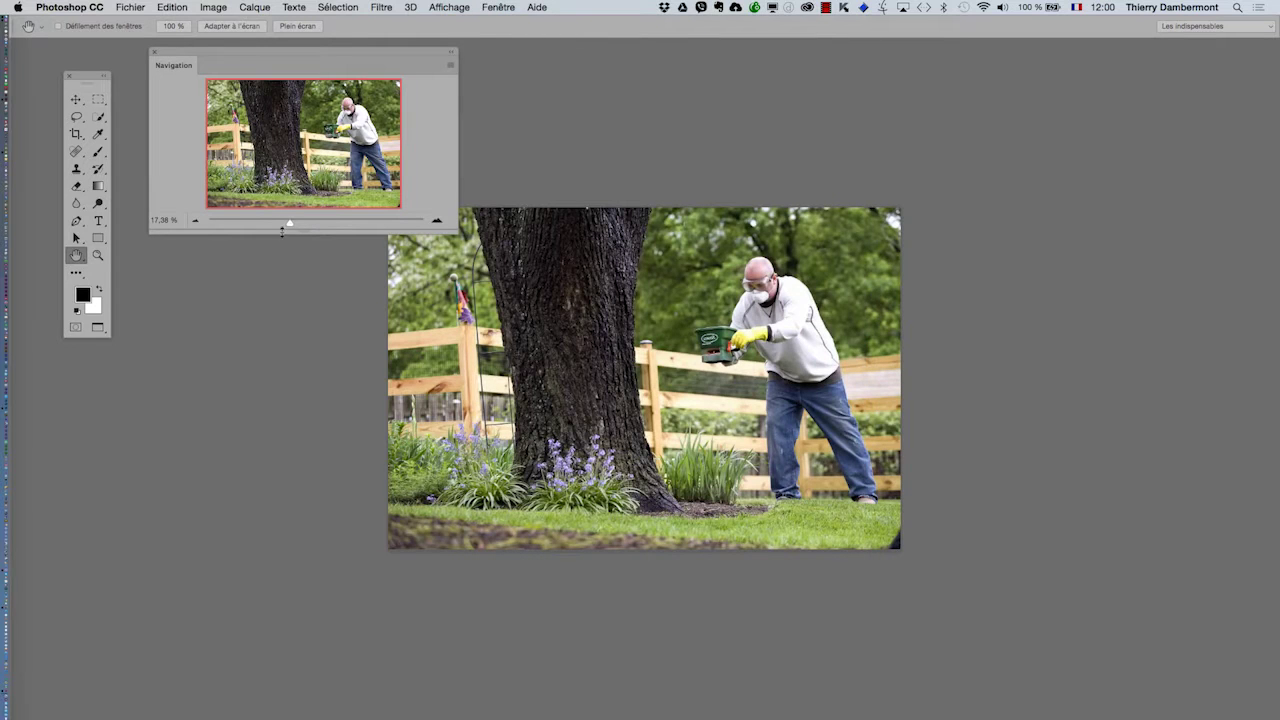
mouse_move(289, 227)
left_mouse_down()
mouse_move(239, 227)
mouse_move(292, 228)
left_mouse_up()
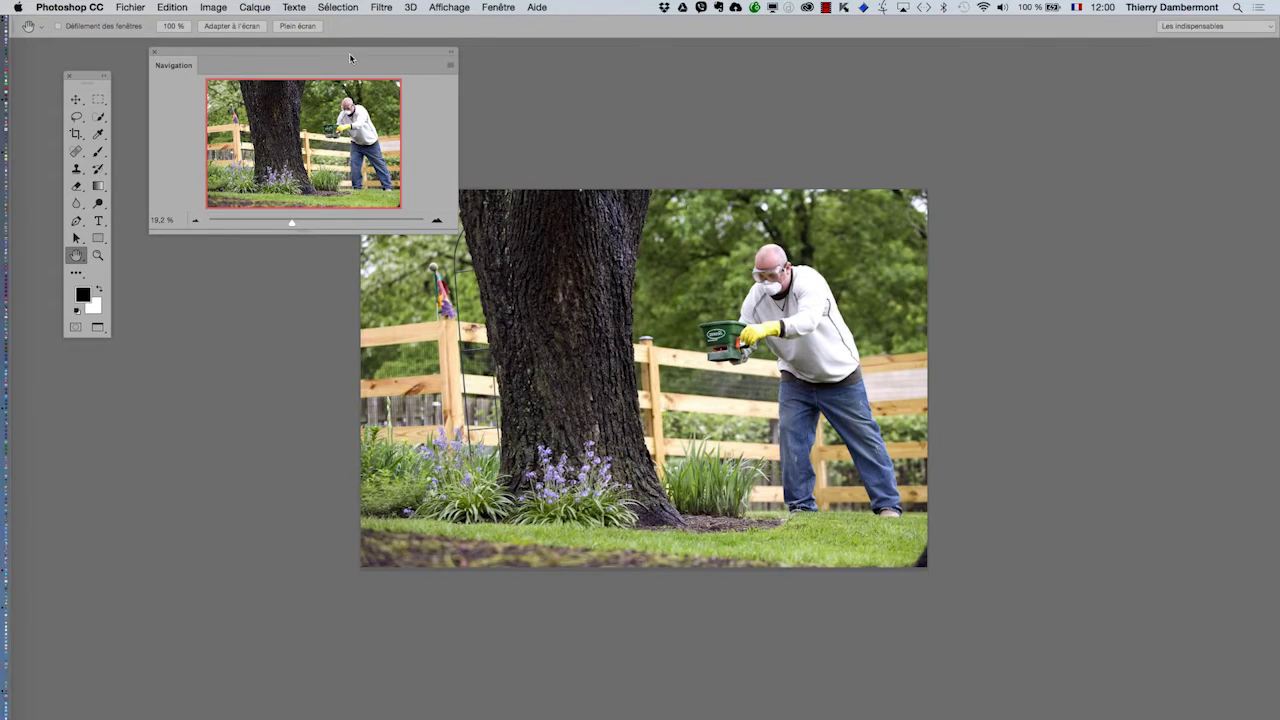
left_click_drag(349, 53, 1173, 108)
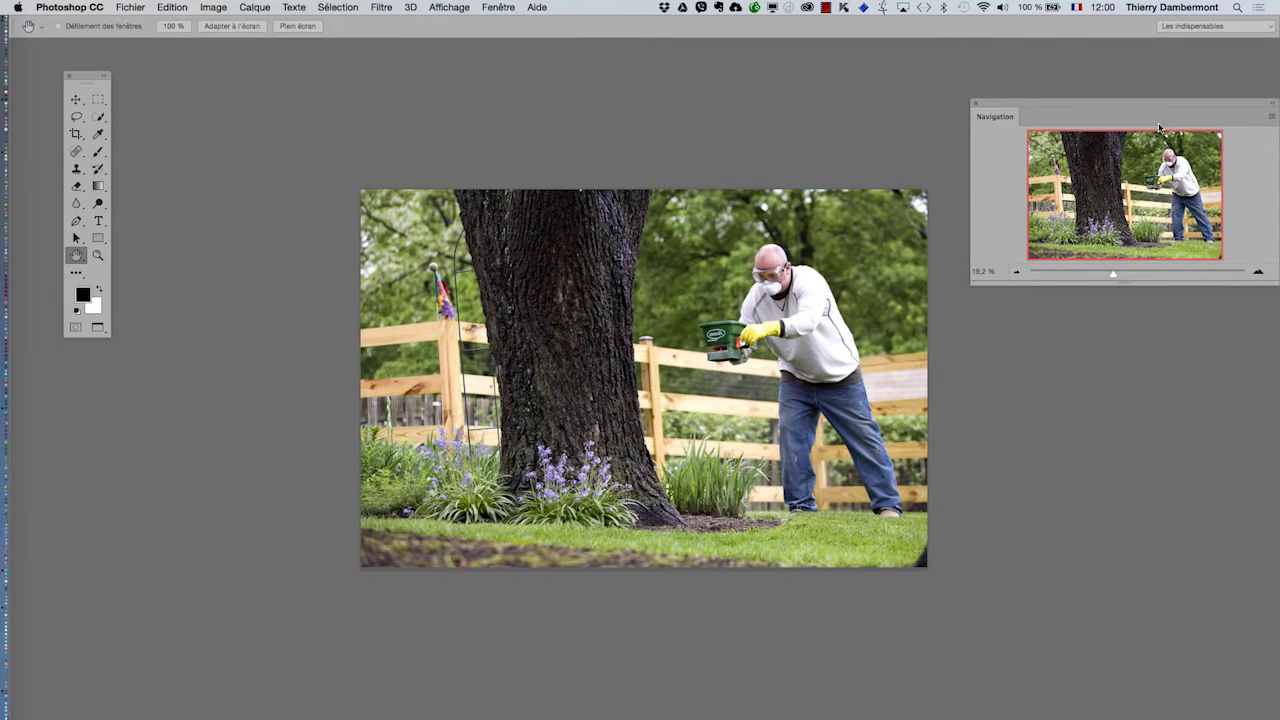
left_click_drag(1117, 281, 1109, 277)
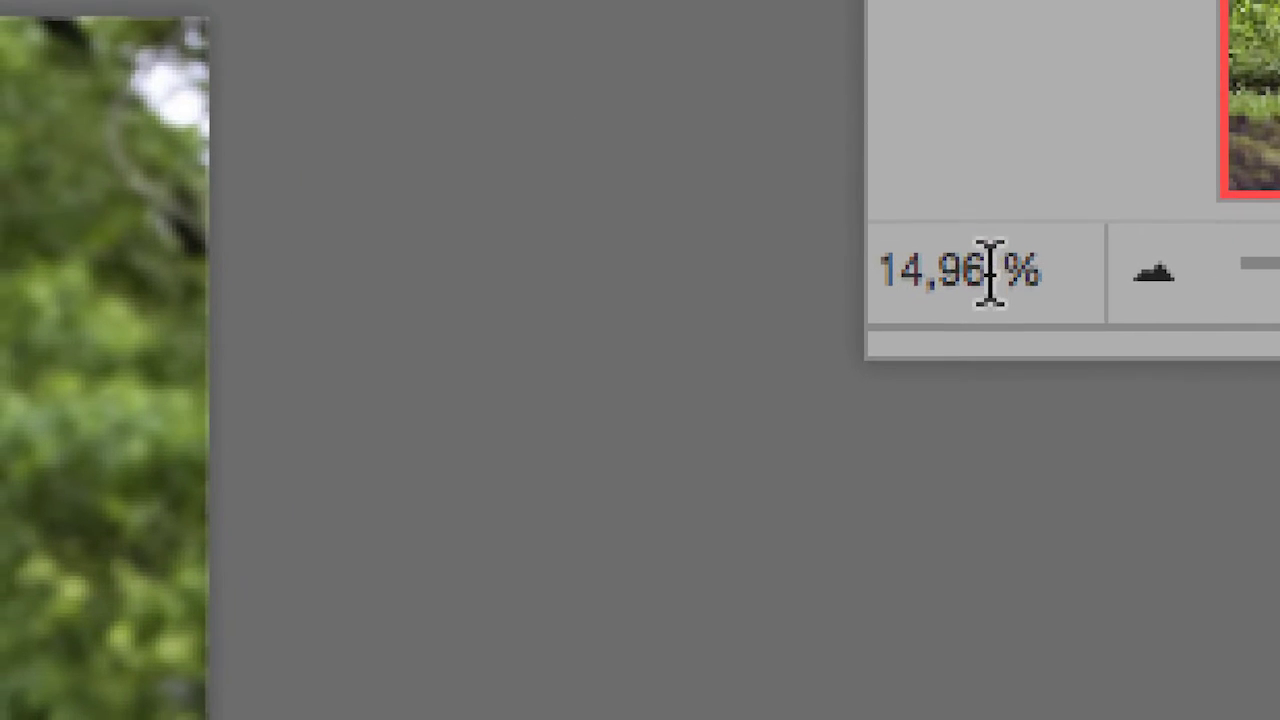
- Open the Image Size settings, enable resampling (Rééchantillonnage) and set the width and height units to %
left_click_drag(990, 270, 950, 271)
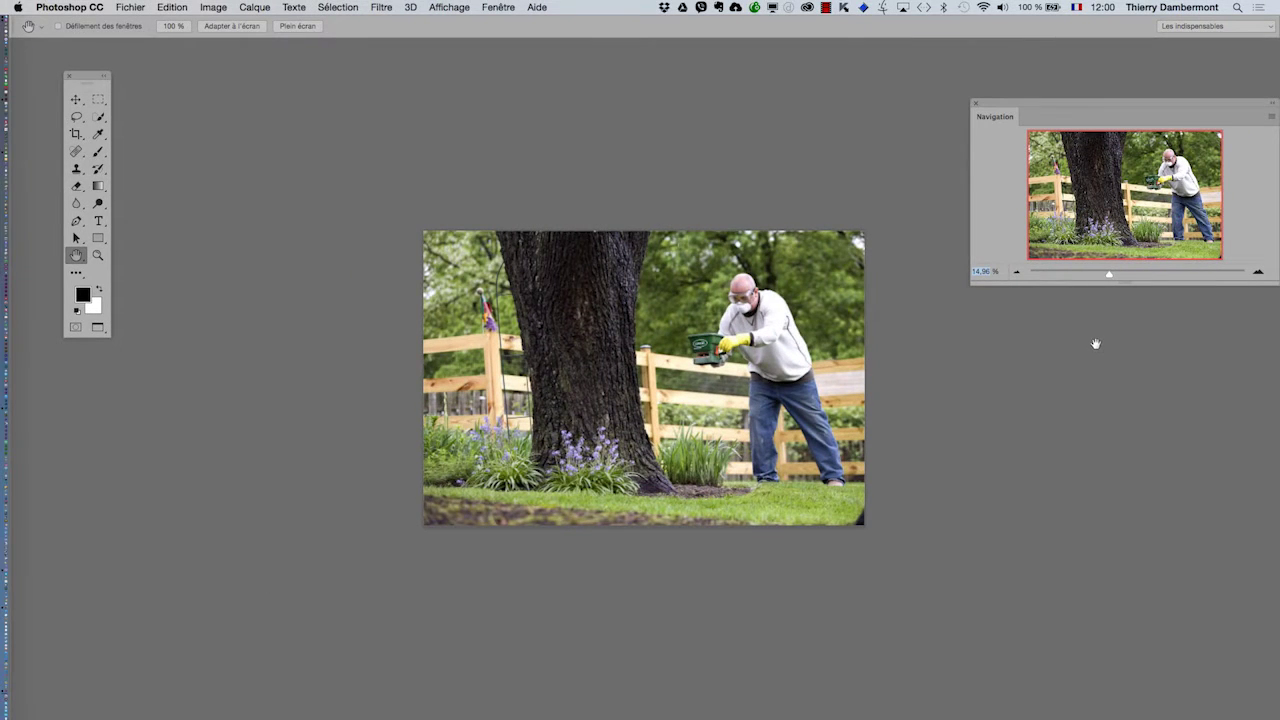
left_click(214, 8)
left_click(244, 112)
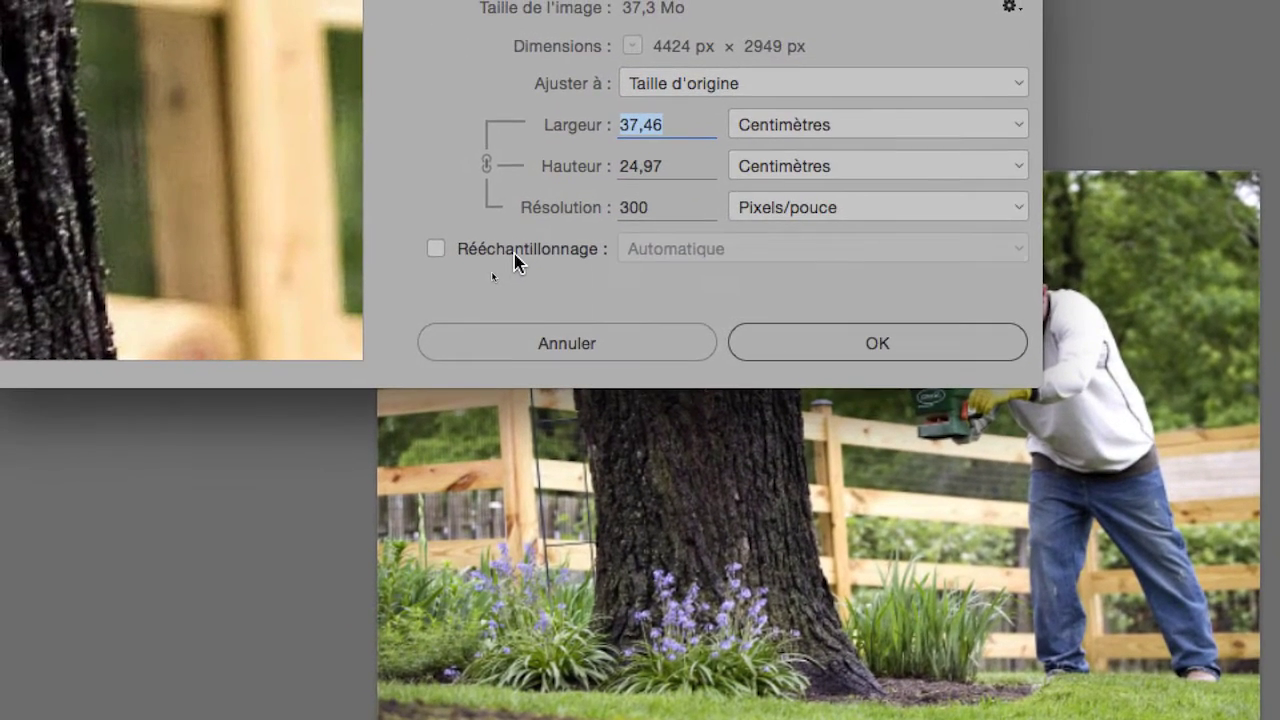
left_click(517, 258)
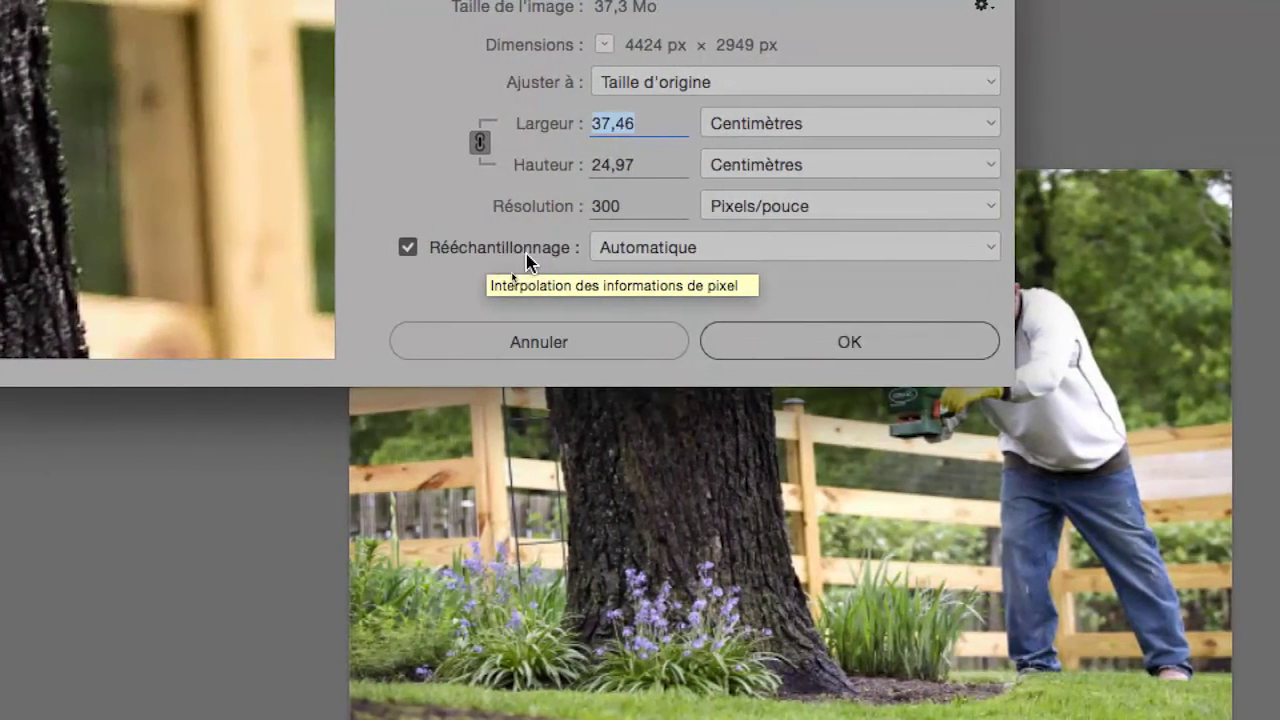
left_click(727, 123)
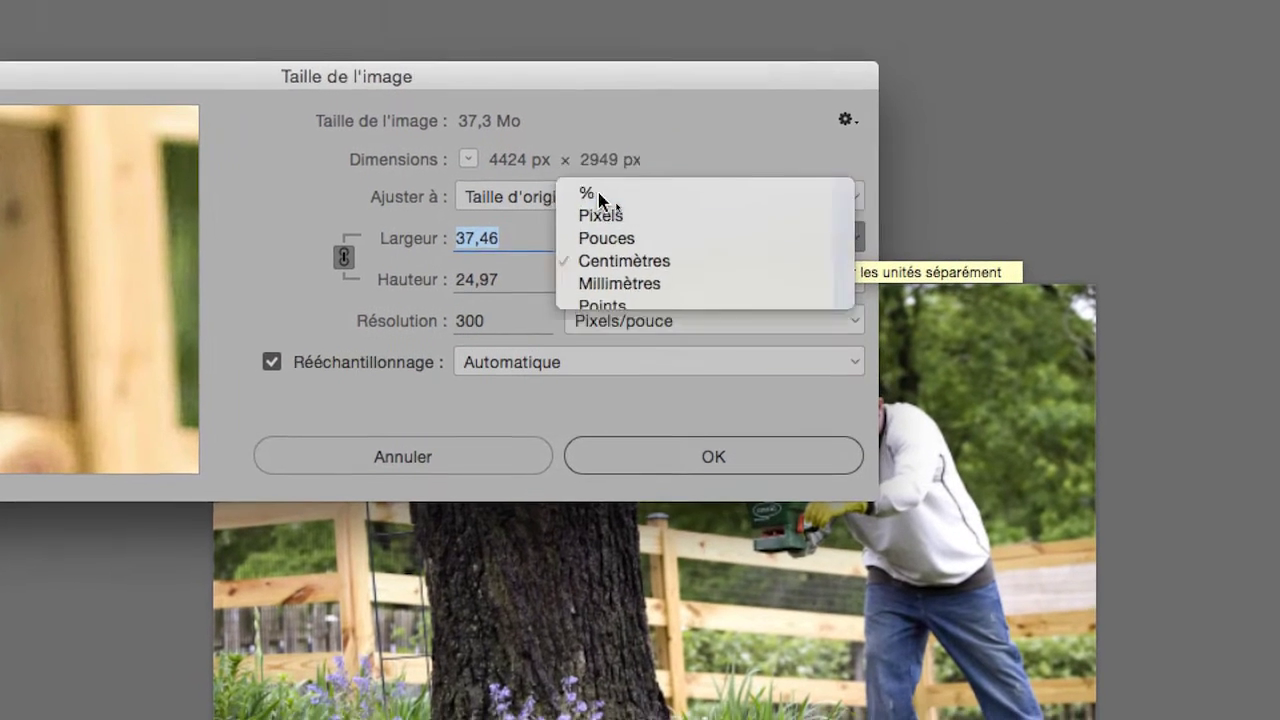
left_click(594, 182)
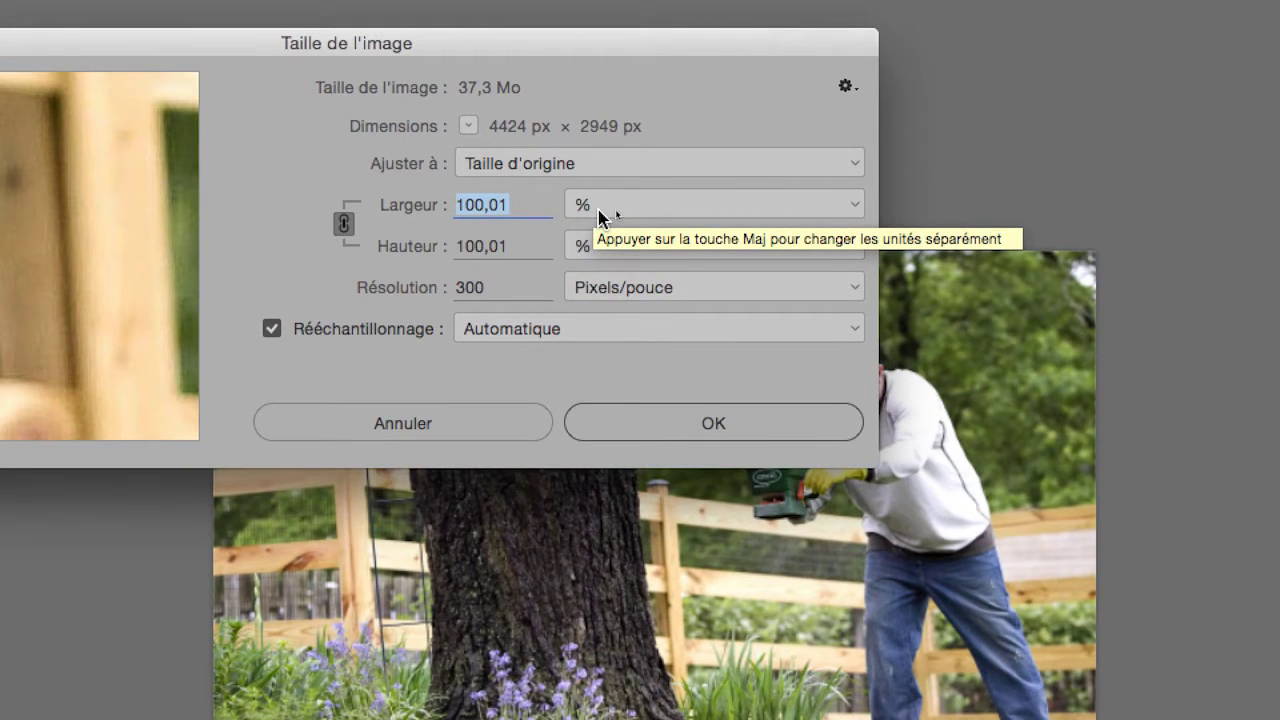
left_click(600, 216)
left_click(603, 216)
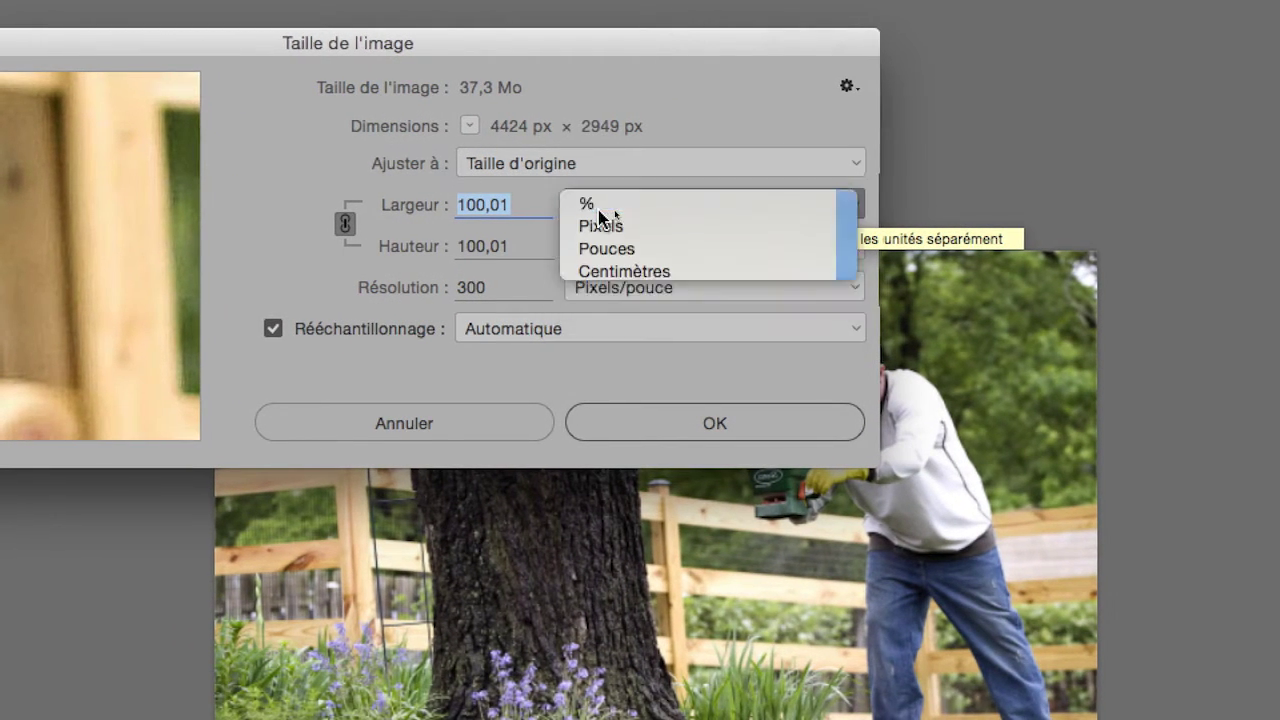
- Set the image width to 14,96 % and apply the resampled reduction
double_click(493, 211)
left_click_drag(562, 213, 512, 205)
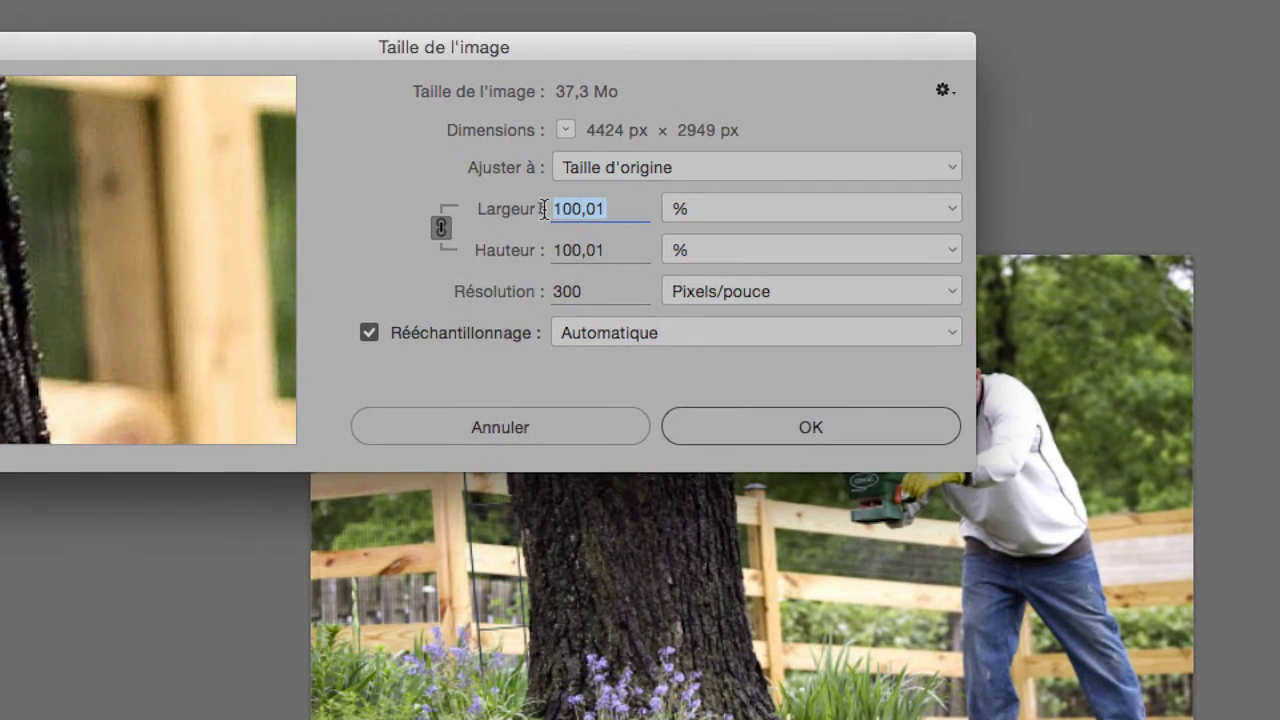
type("14,96")
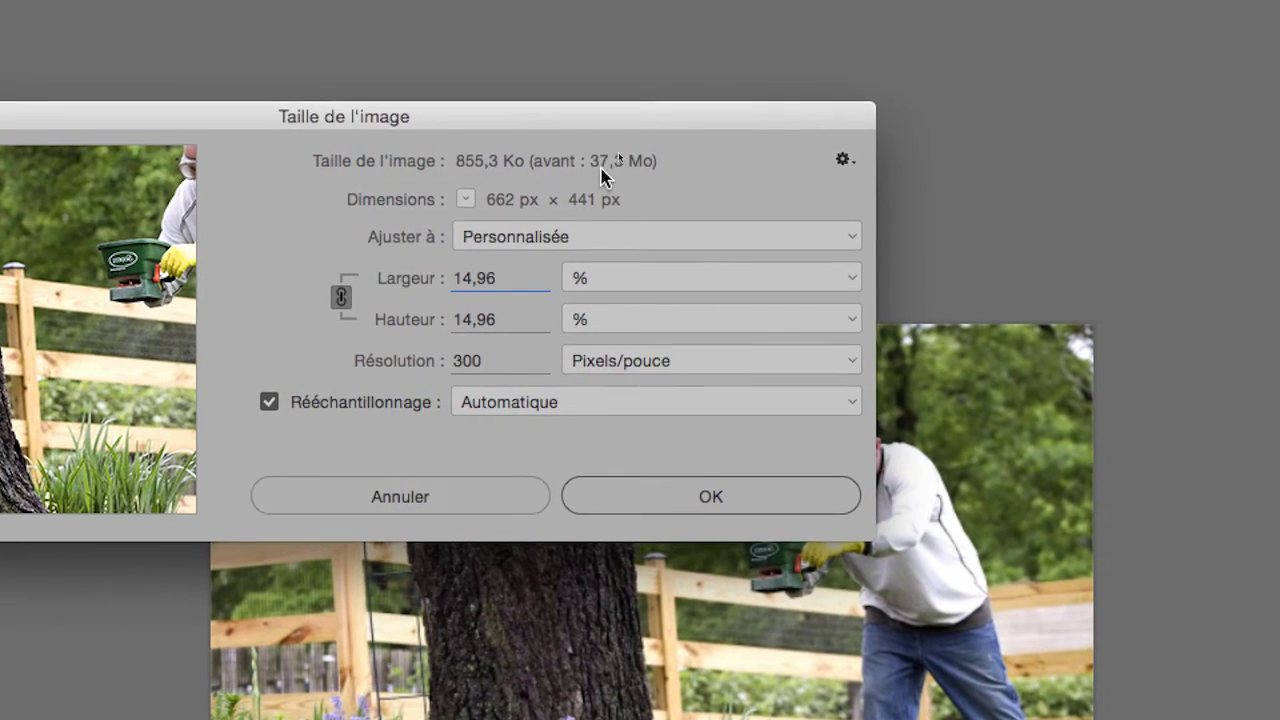
key("alt")
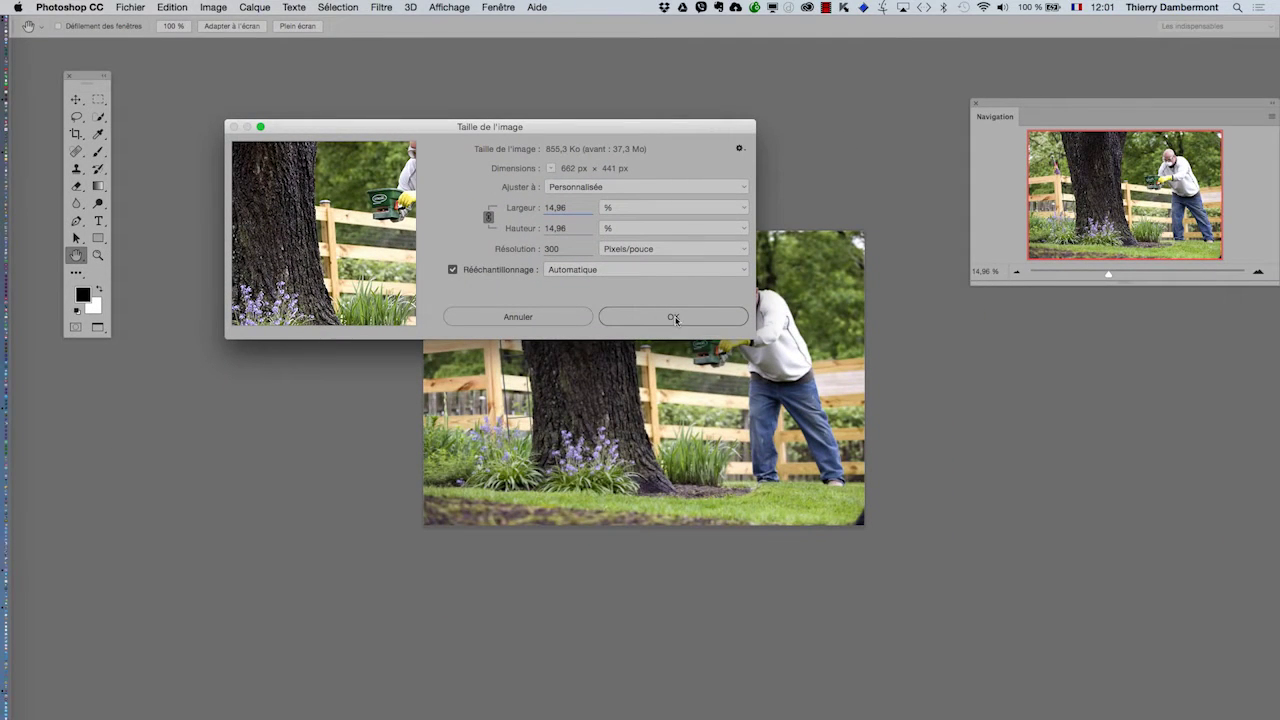
left_click(673, 317)
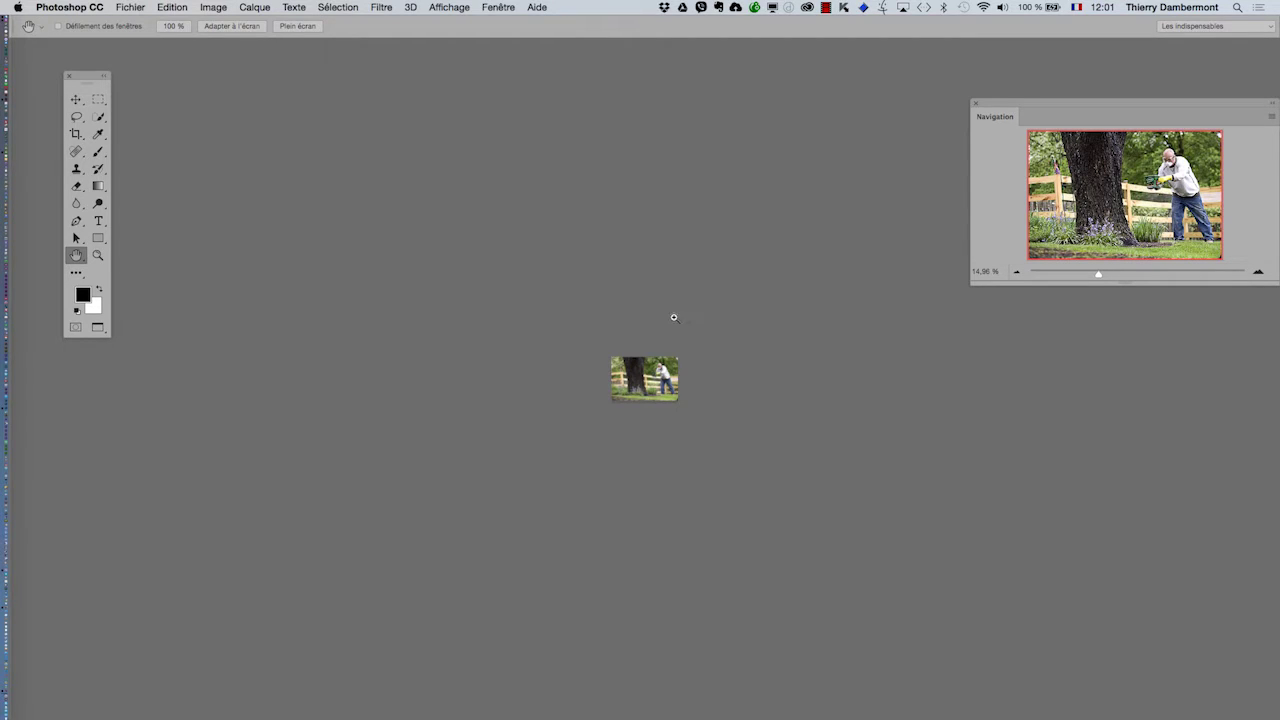
- Display the reduced photo at 100 % zoom and pan it toward the toolbox, with the Navigation panel clear of it
left_click_drag(1026, 105, 903, 127)
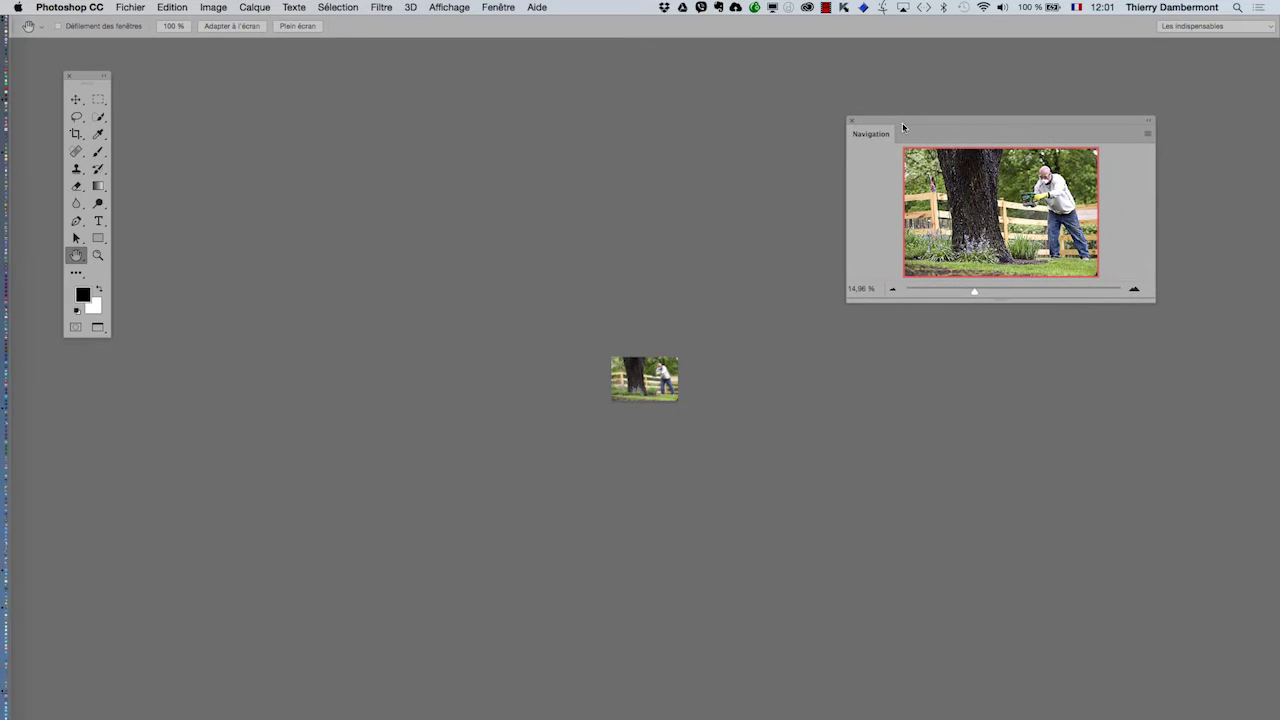
double_click(98, 257)
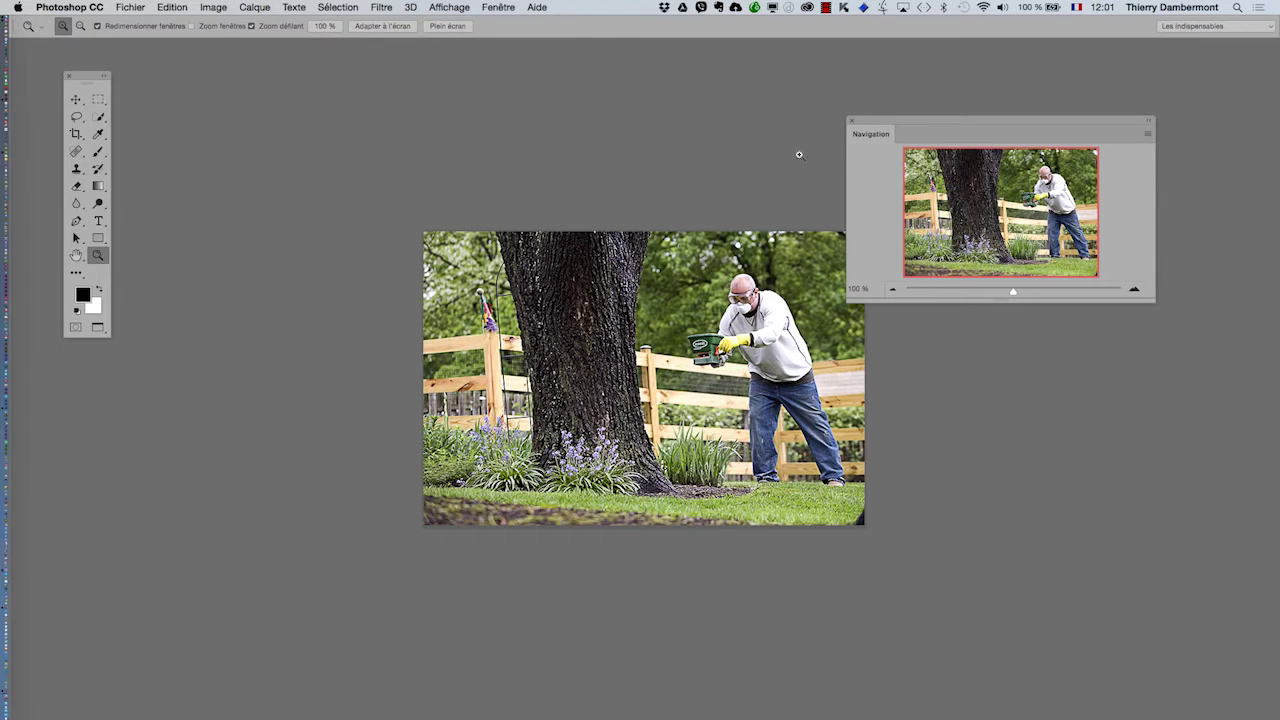
left_click_drag(880, 126, 983, 129)
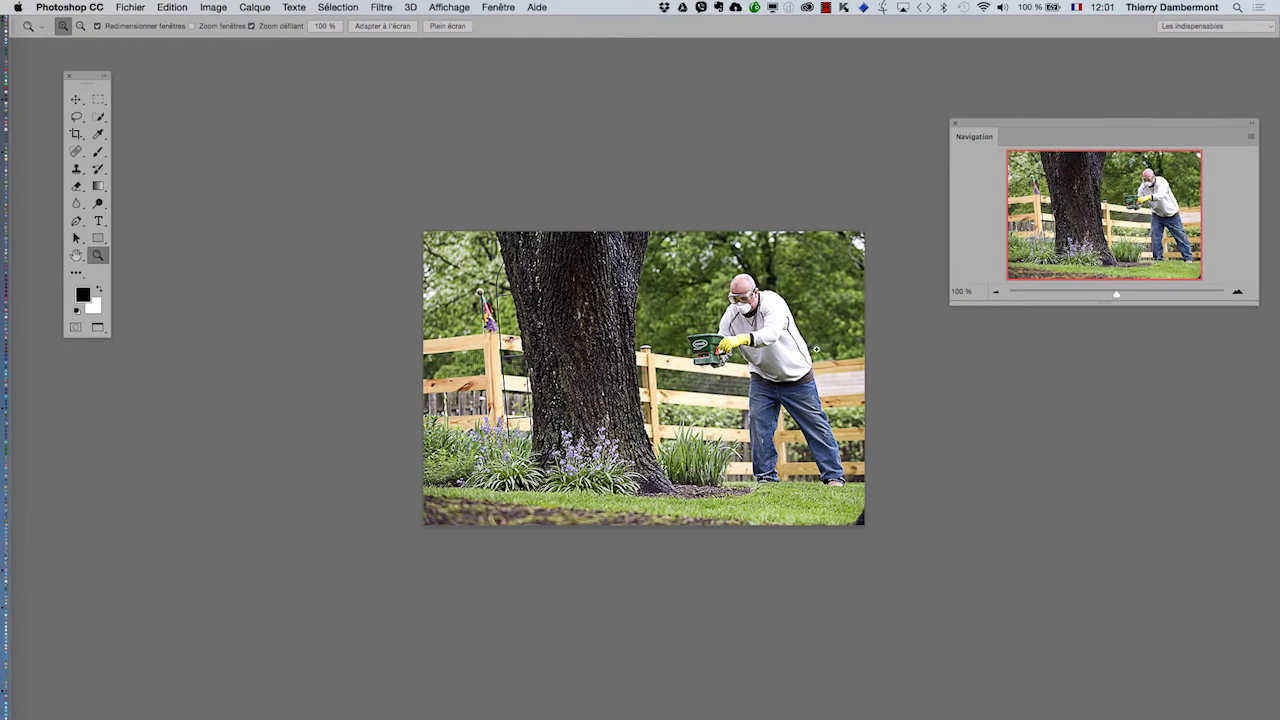
left_click(76, 256)
scroll(461, 313, "right", 3)
scroll(461, 313, "down", 2)
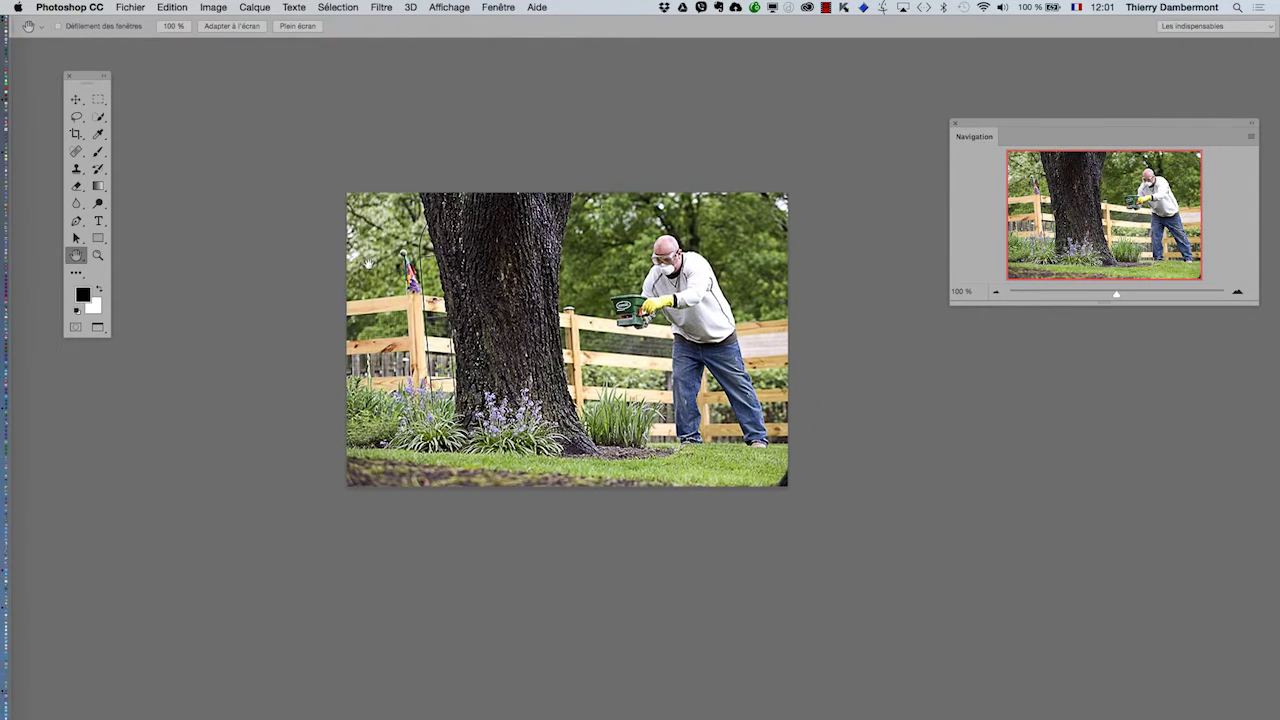
- Show the Layers panel, close the Navigation panel and place the Layers panel beside the photo
left_click(498, 7)
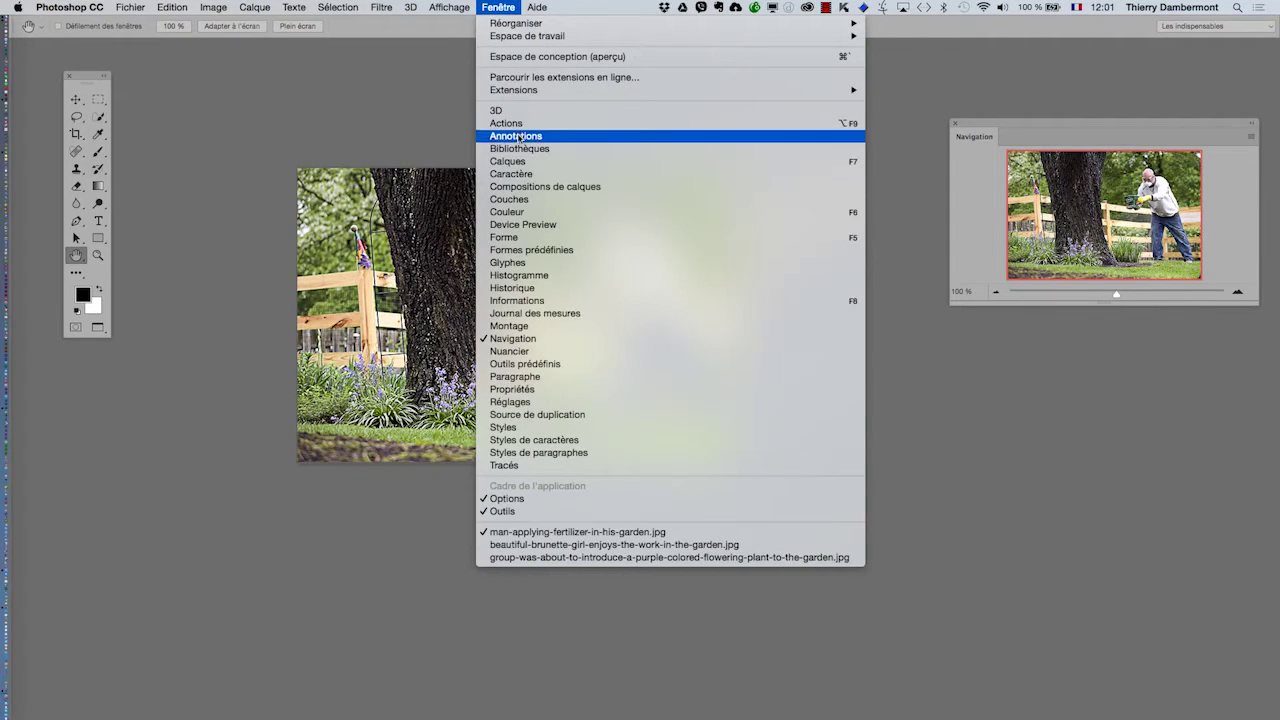
key("Escape")
key("F7")
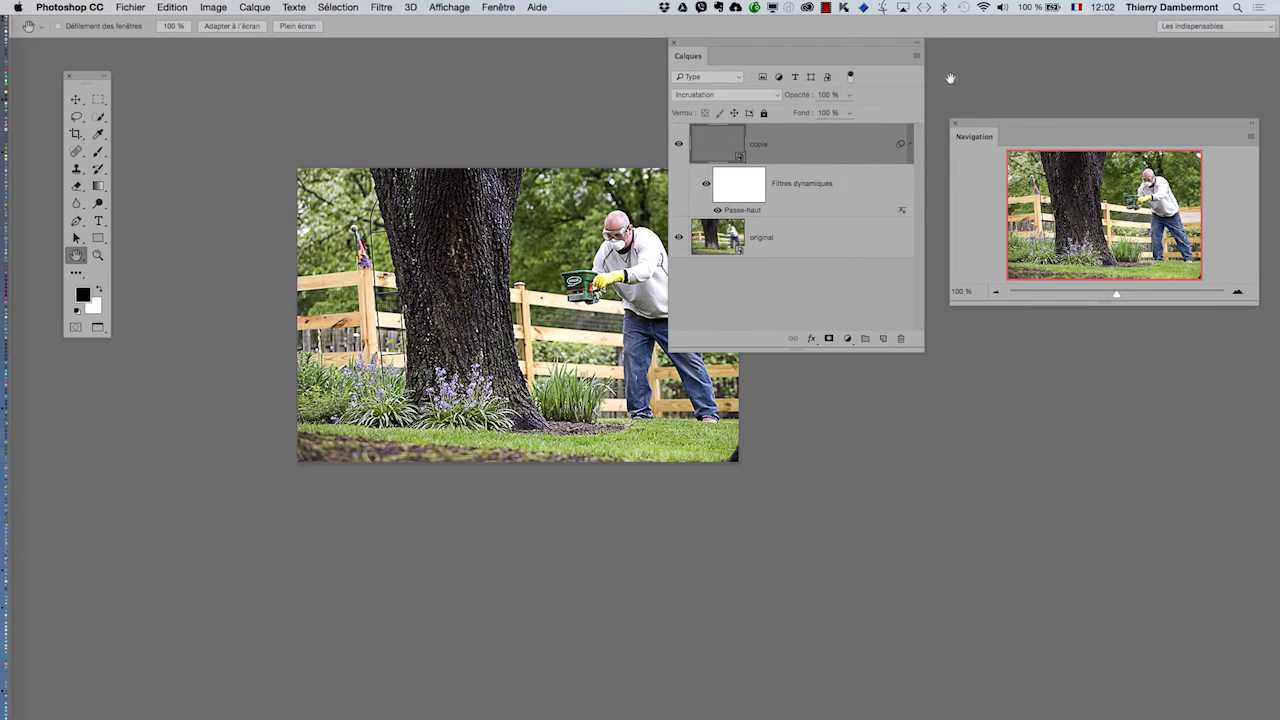
left_click(955, 124)
left_click_drag(838, 47, 992, 121)
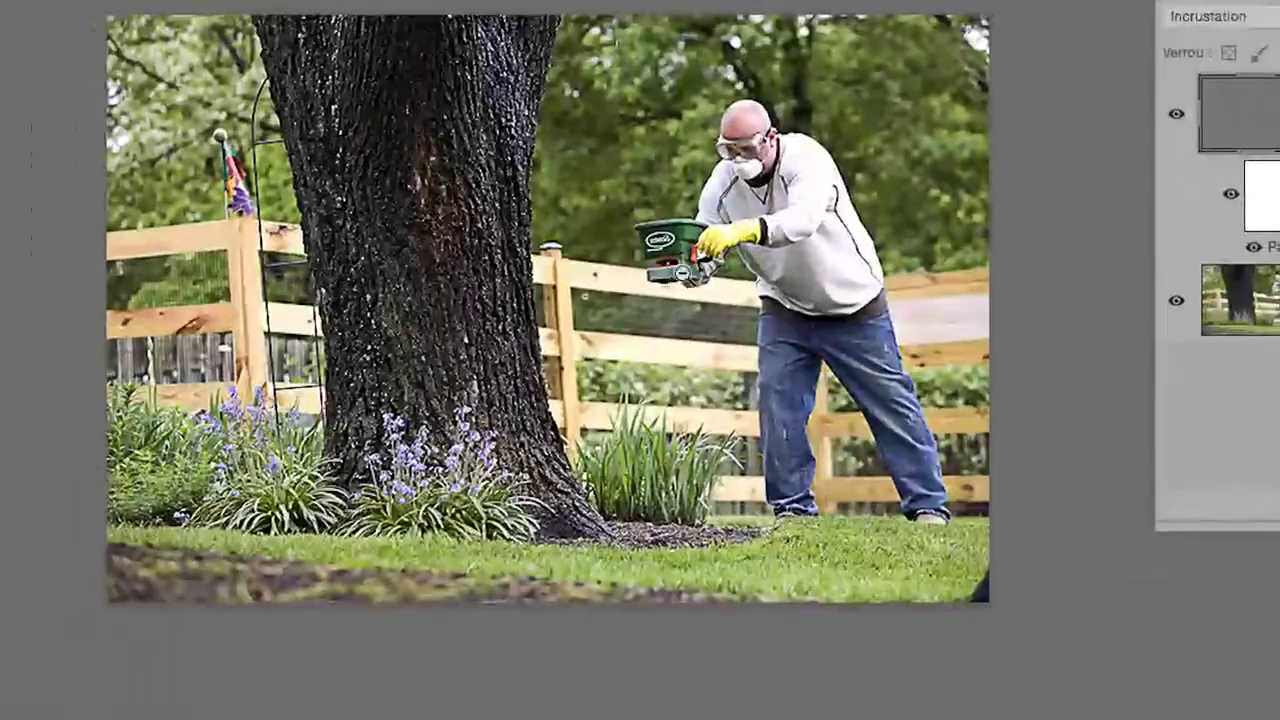
- Zoom in on the green spreader to examine its pixels, and zoom back out to the whole photo
scroll(570, 273, "up", 4)
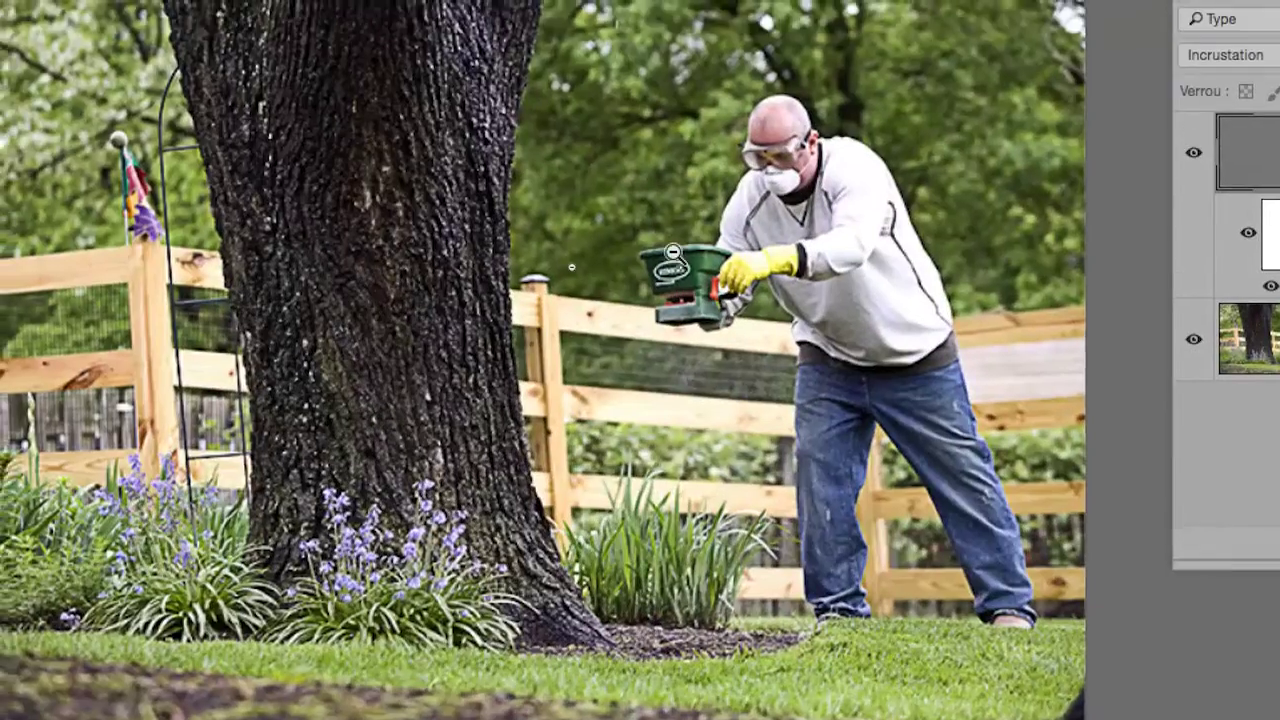
scroll(671, 260, "up", 8)
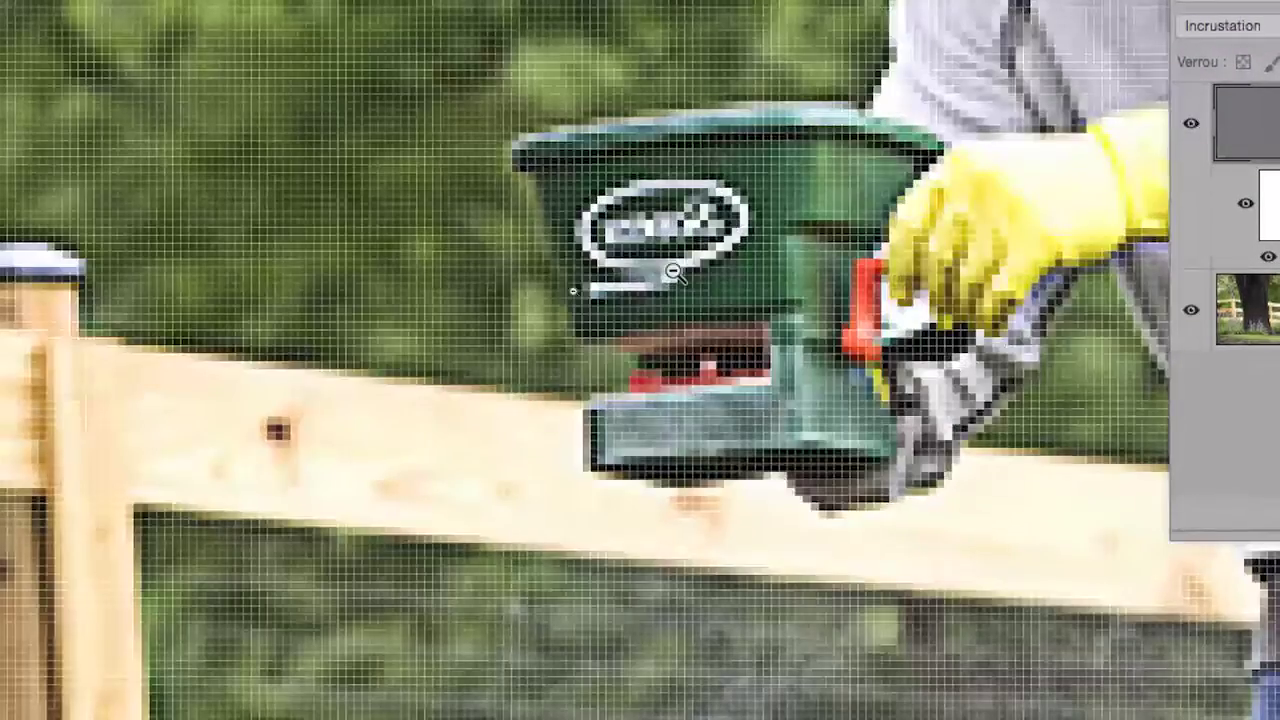
scroll(671, 270, "up", 2)
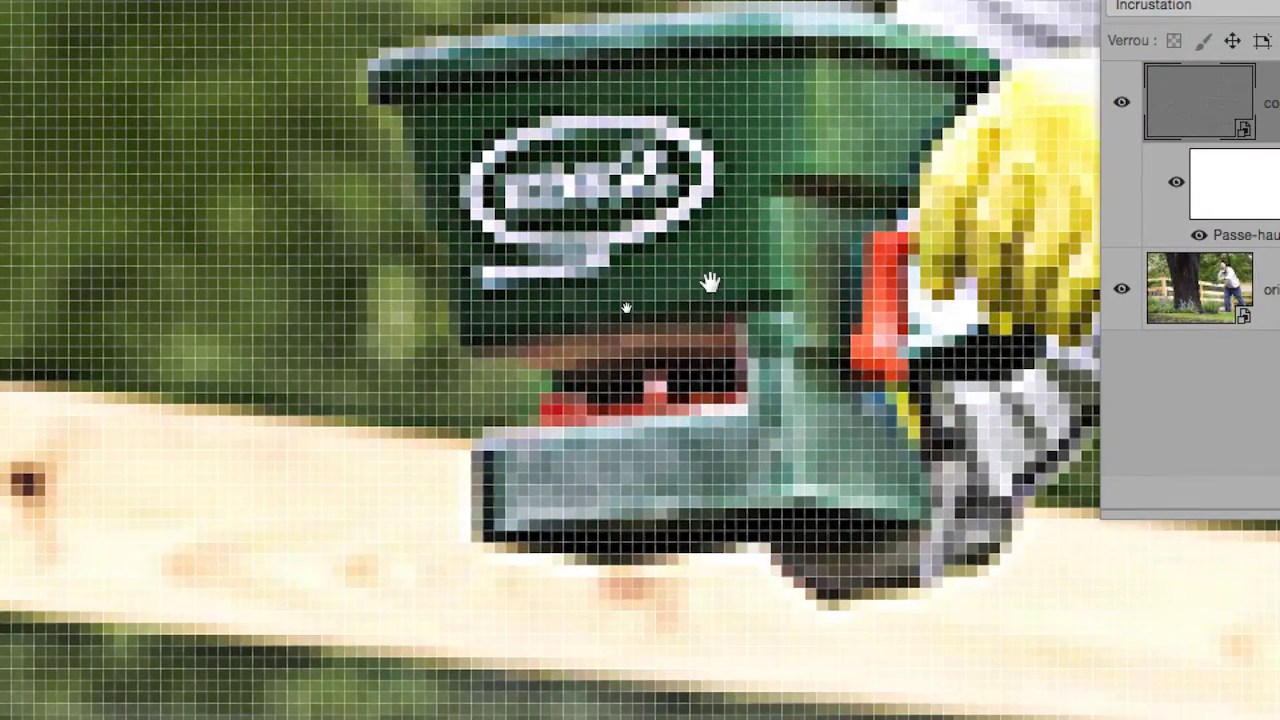
scroll(709, 282, "down", 3)
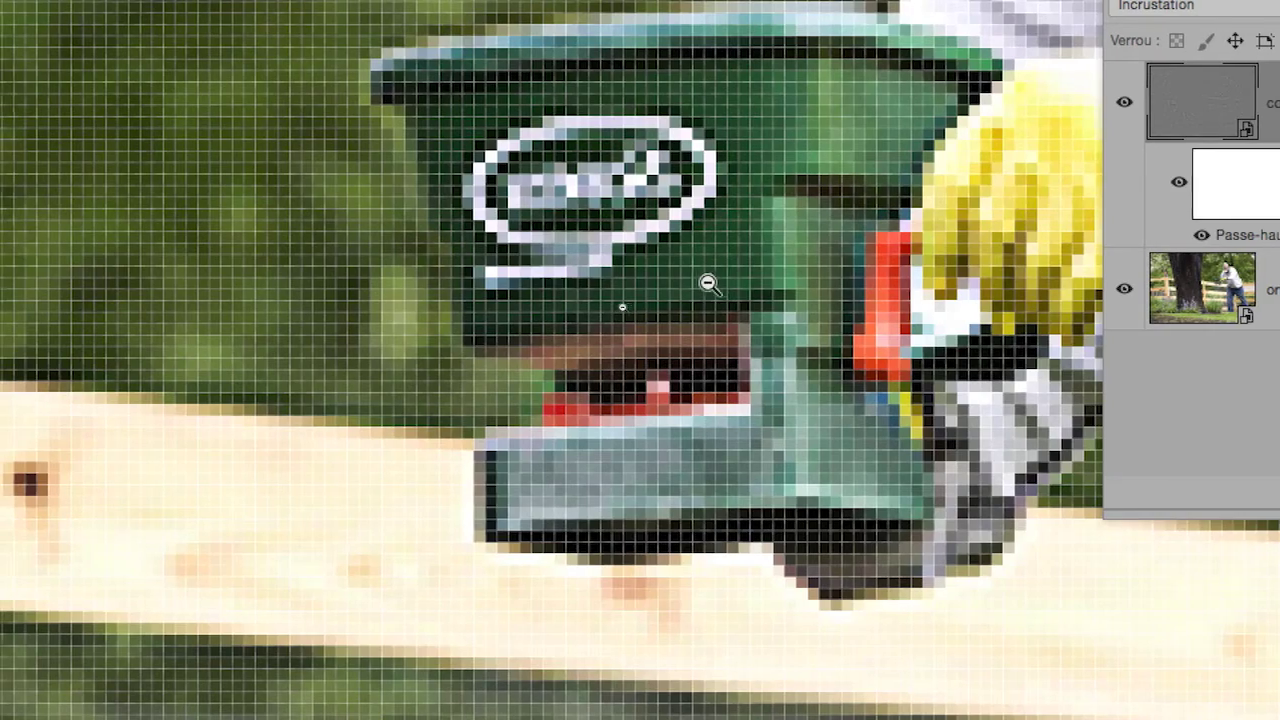
scroll(700, 281, "down", 5)
scroll(697, 280, "down", 5)
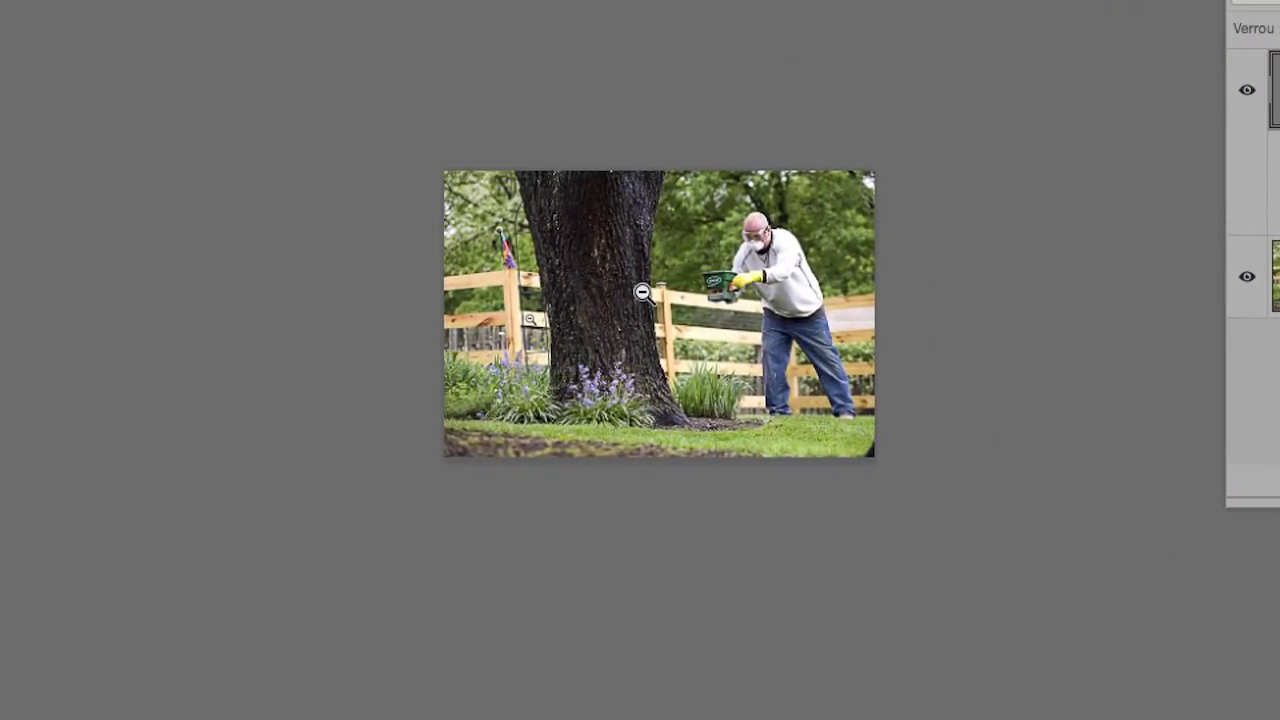
- Enlarge the image to 500 % in width and height with automatic resampling
left_click(213, 7)
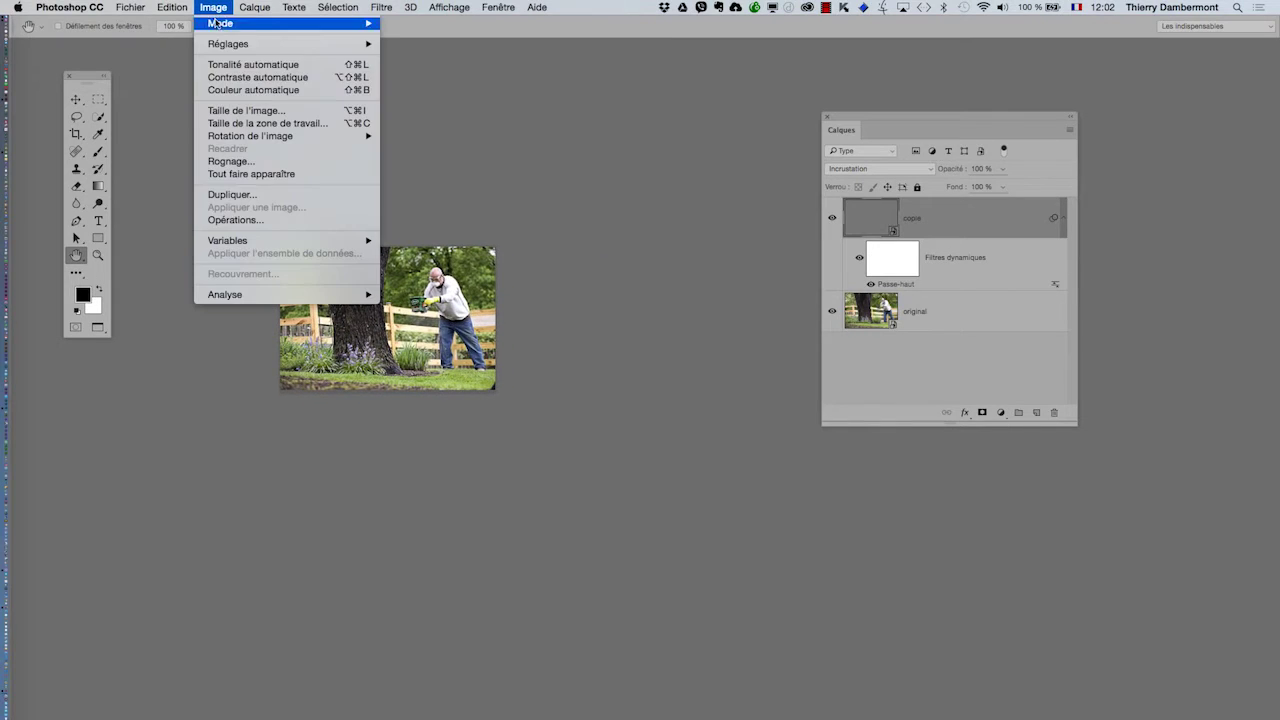
left_click(240, 110)
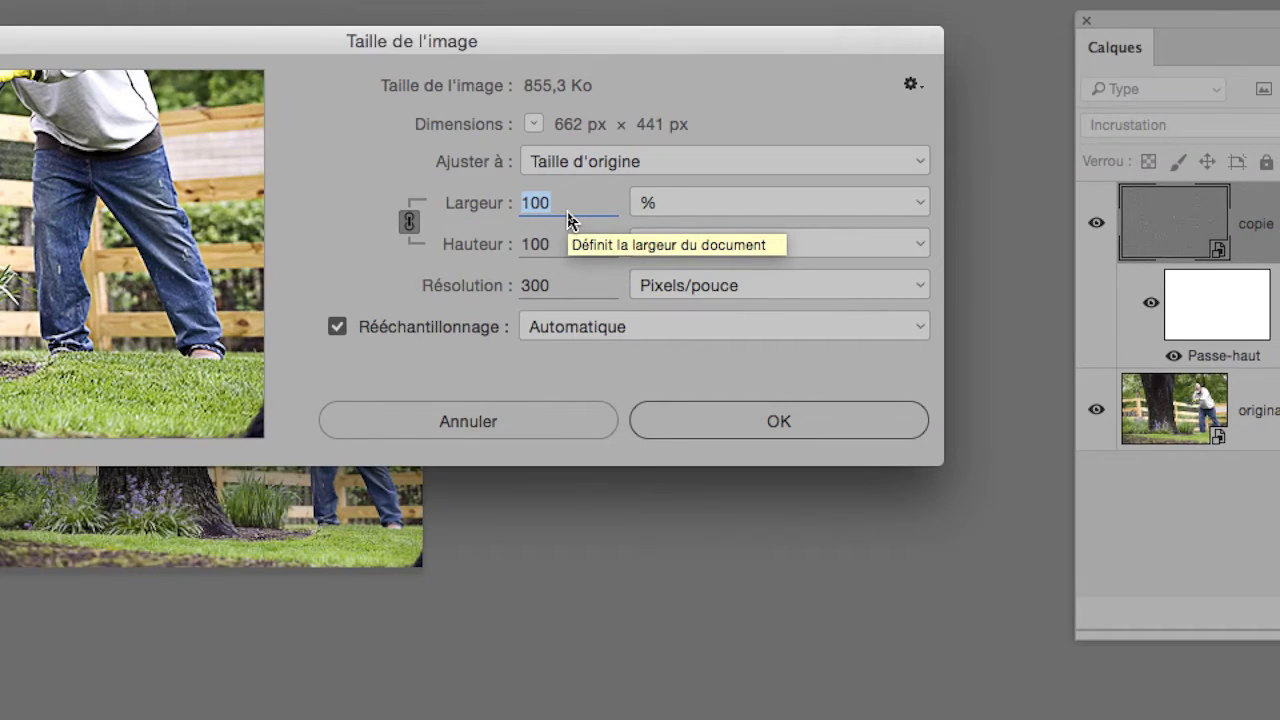
type("500")
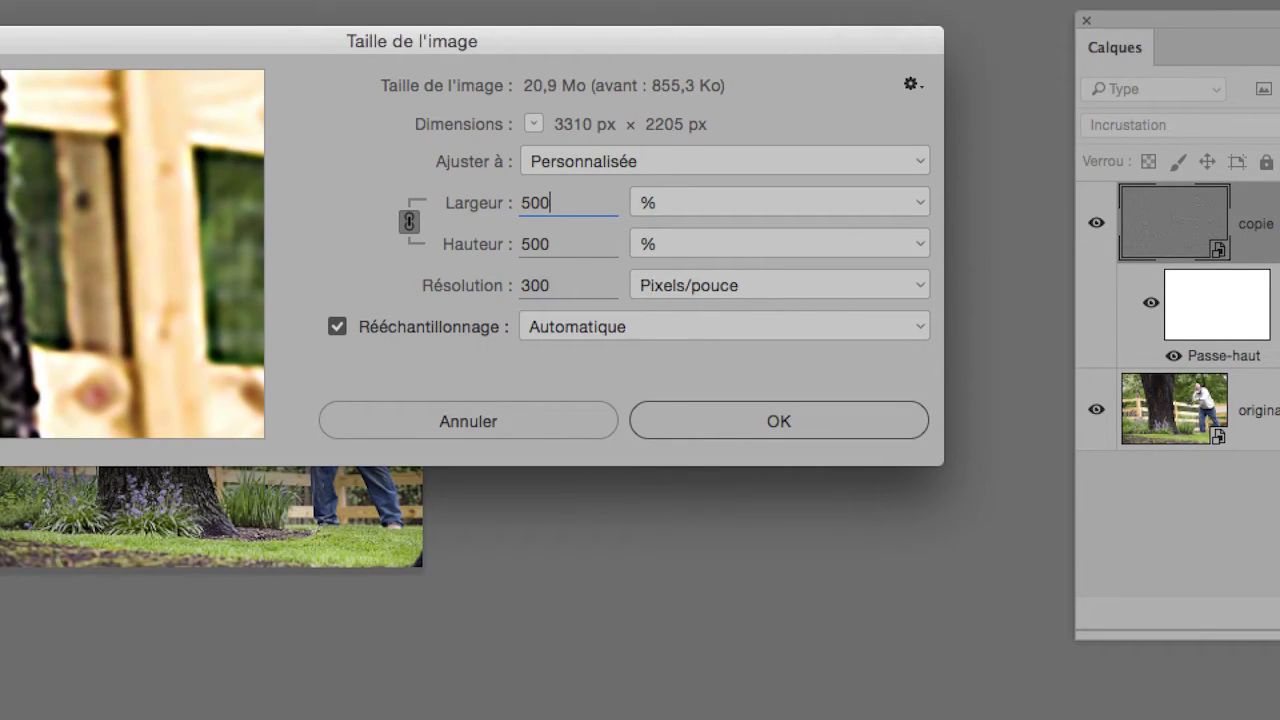
key("alt")
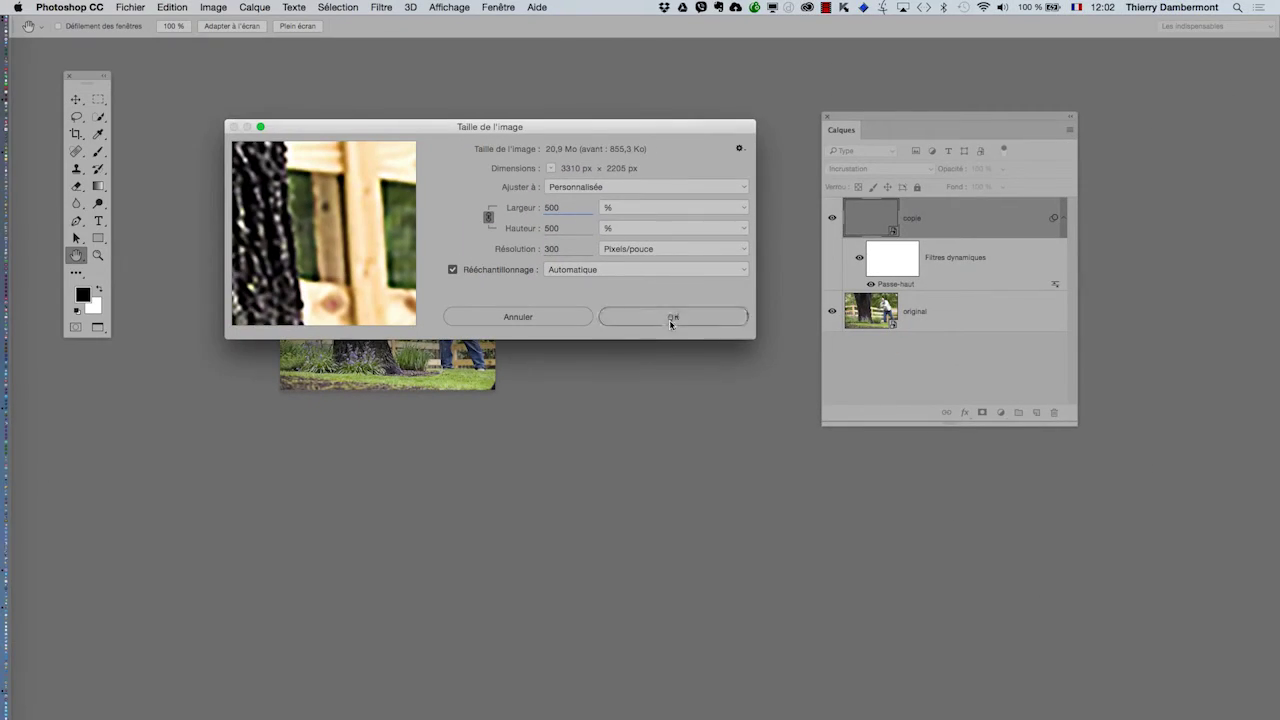
left_click(671, 318)
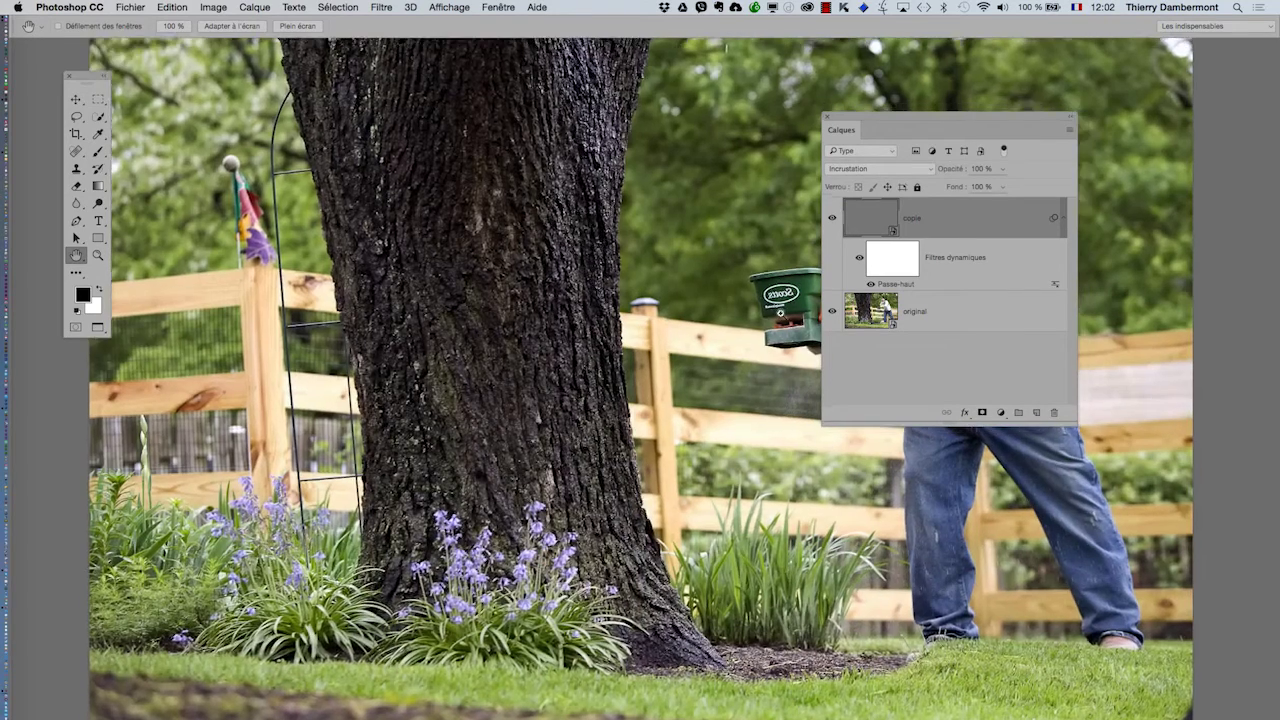
- Zoom in on the spreader's lettering to examine the enlarged detail, and select the original smart object layer
left_click(780, 313, "super")
left_click_drag(762, 309, 477, 391)
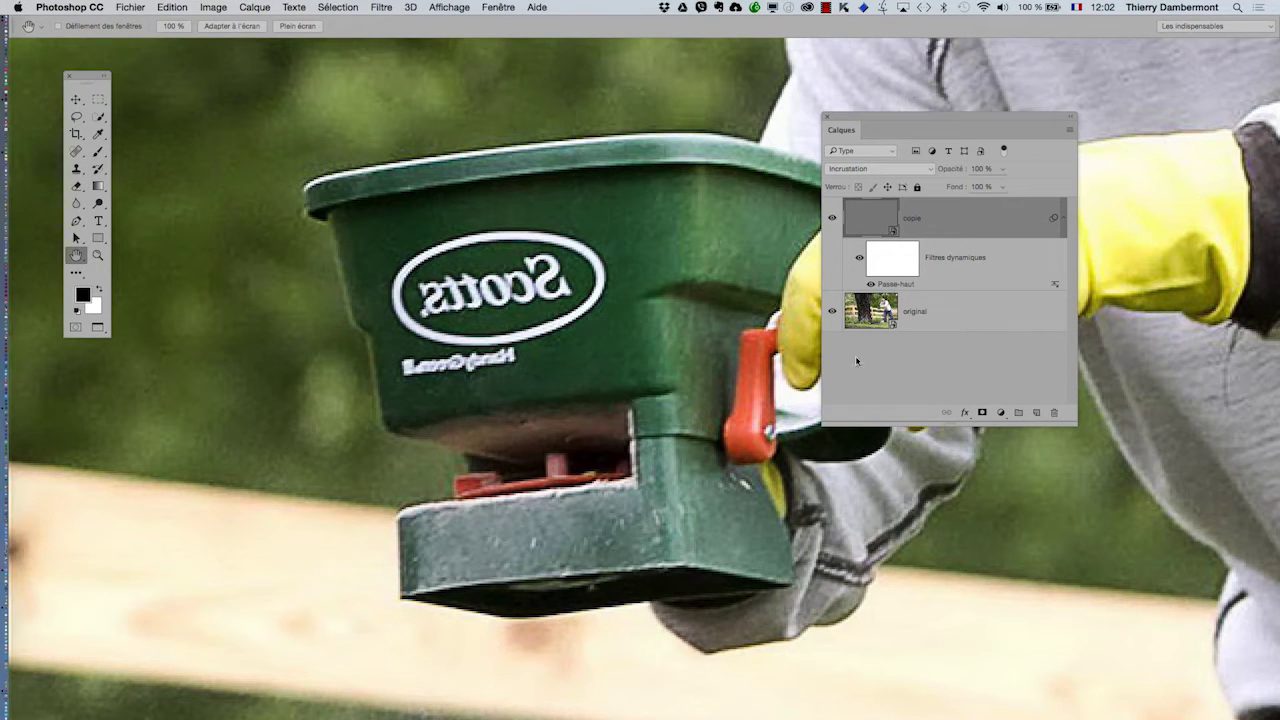
left_click(872, 318)
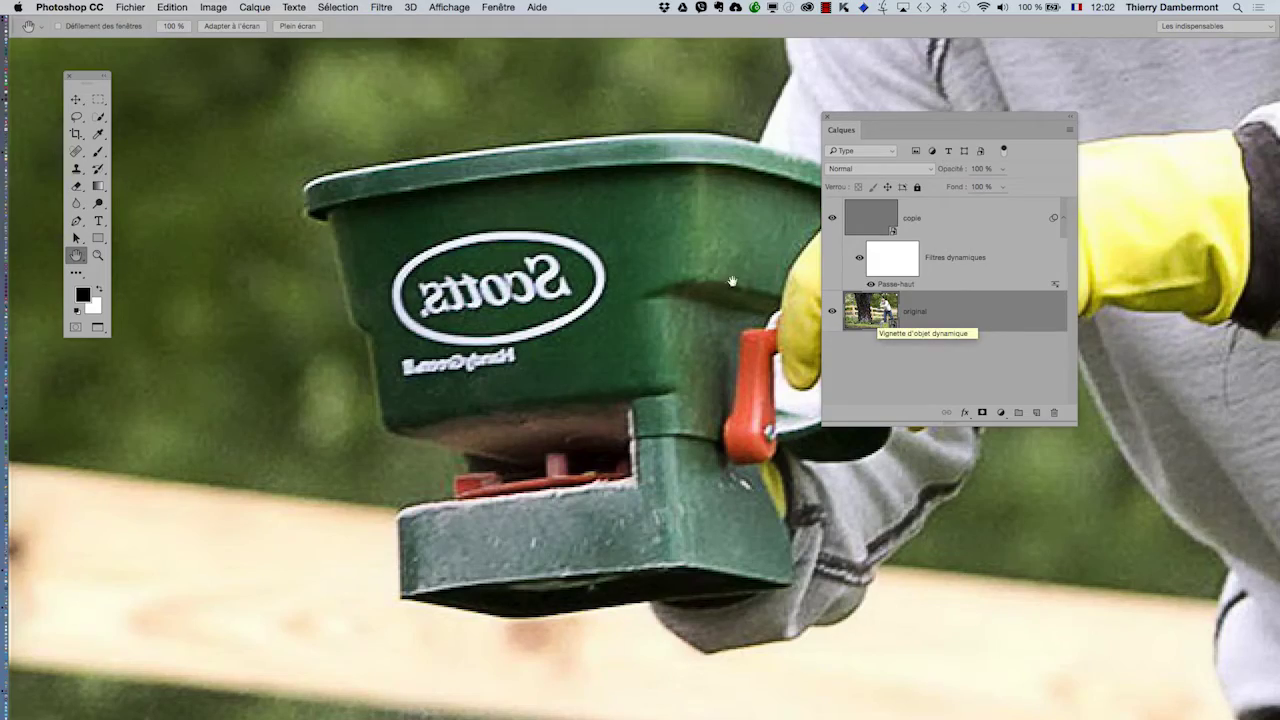
- Undo the 500 % image enlargement and display the photo at 100 % zoom
key("super+0")
key("alt+]")
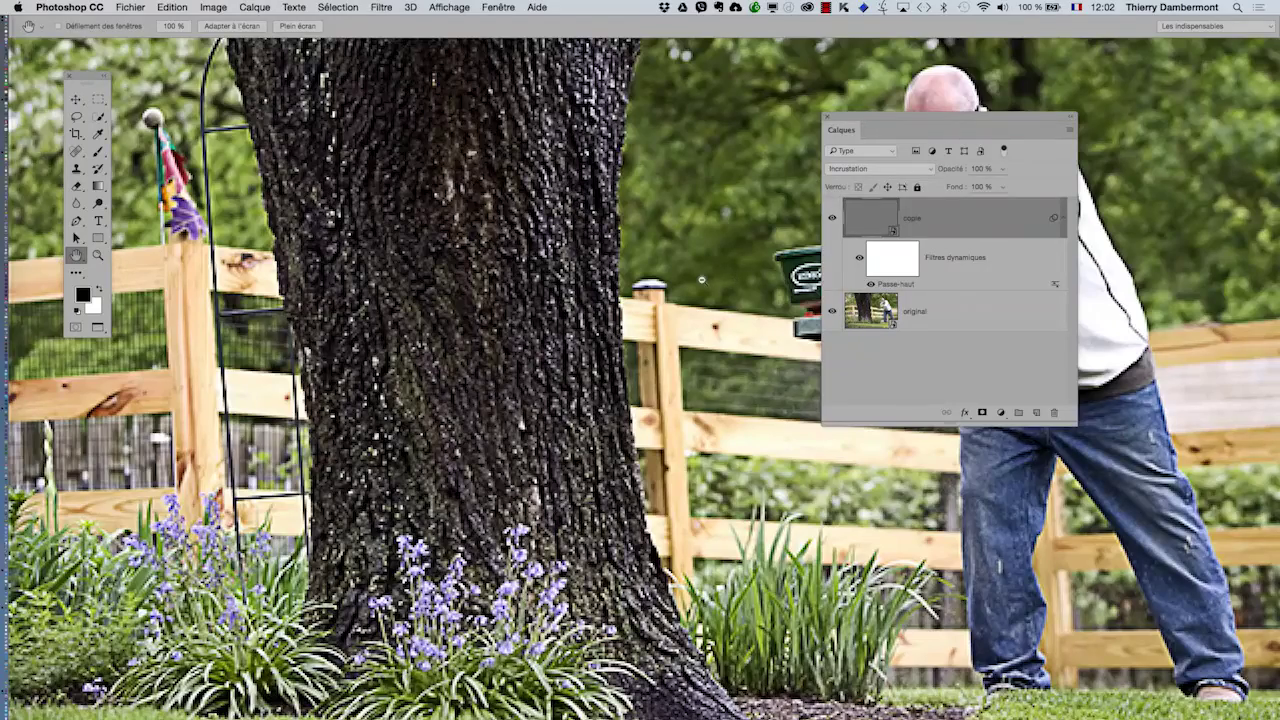
left_click(702, 280, "alt")
double_click(98, 256)
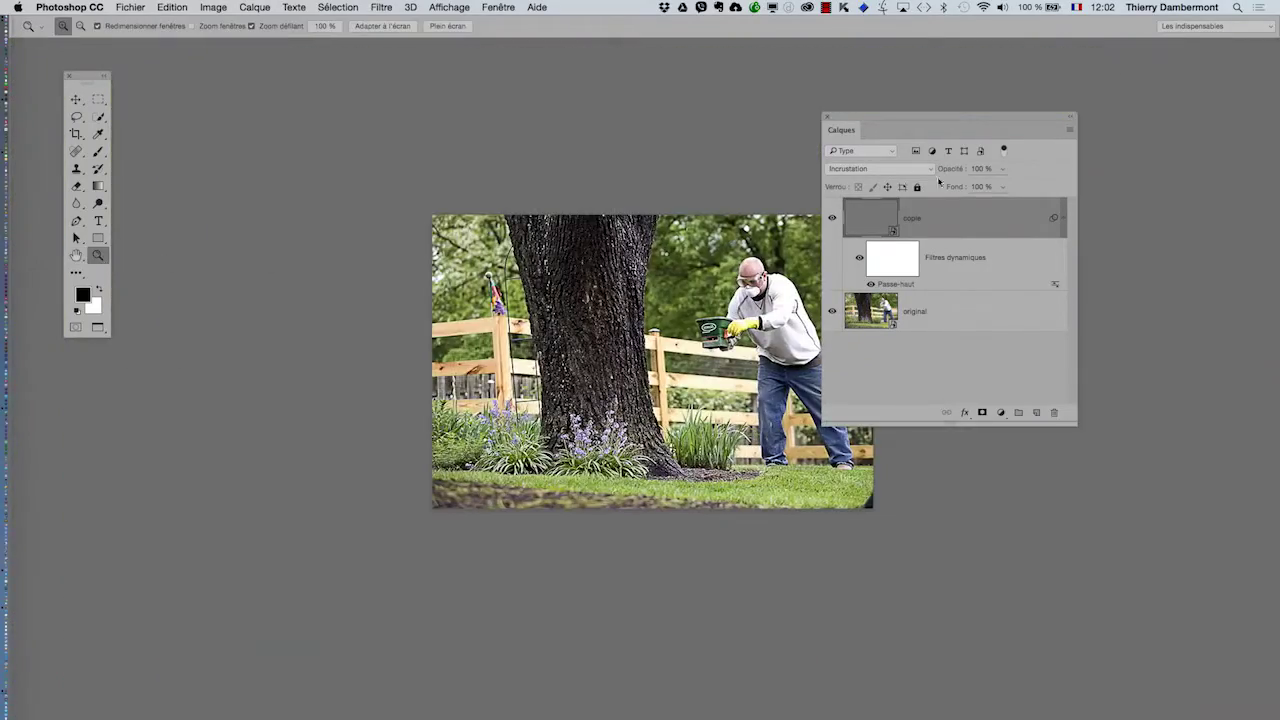
- Move the photo closer to the toolbox and bring the Layers panel up against the photo
left_click_drag(612, 243, 483, 150)
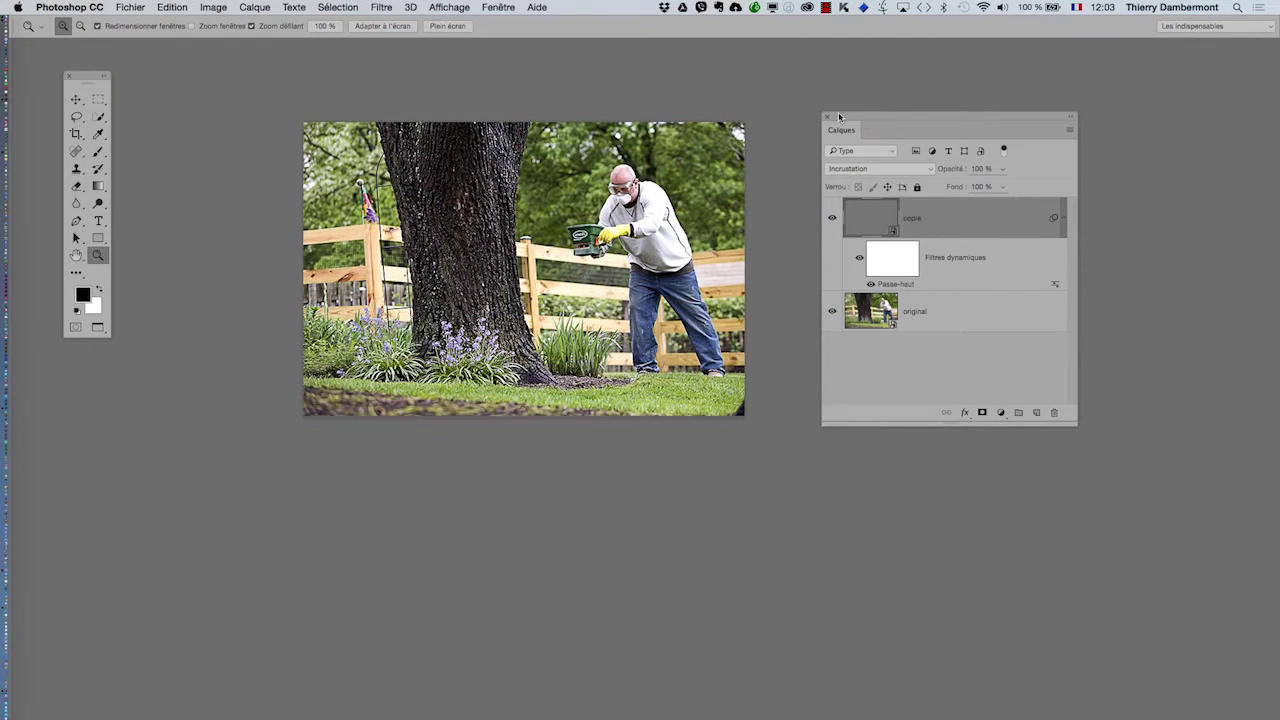
left_click_drag(866, 124, 831, 91)
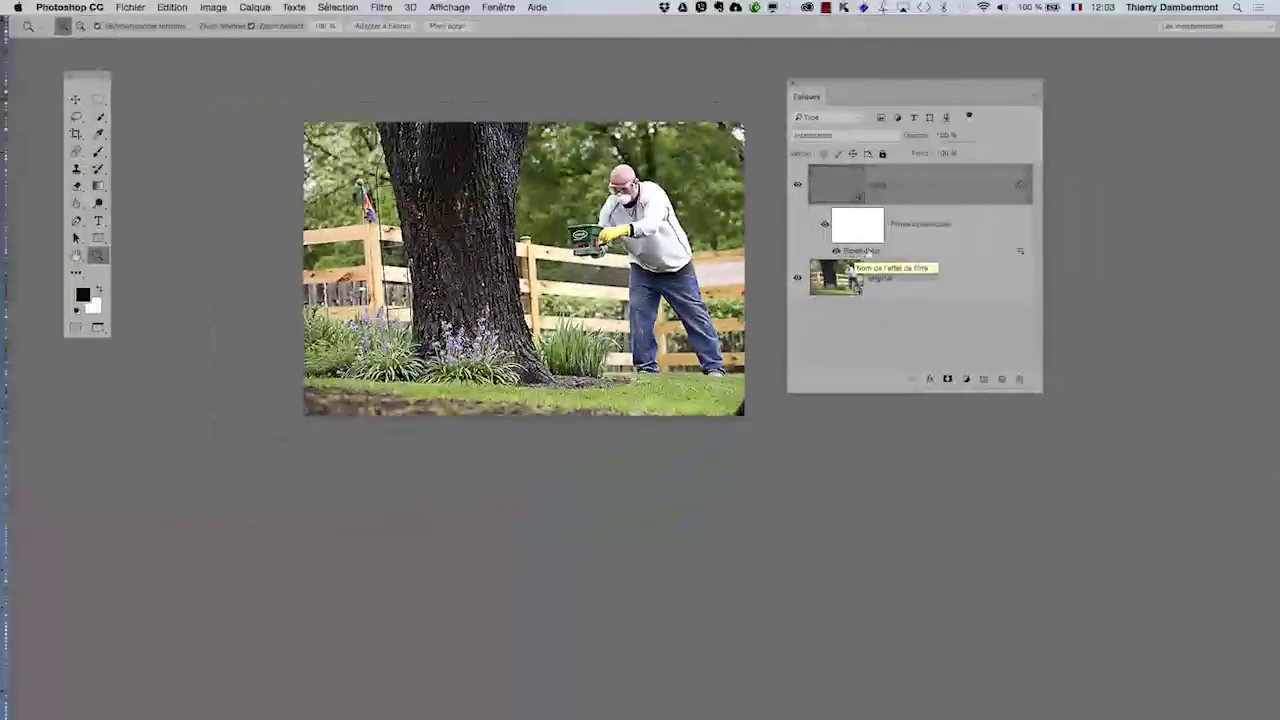
left_click_drag(801, 86, 719, 58)
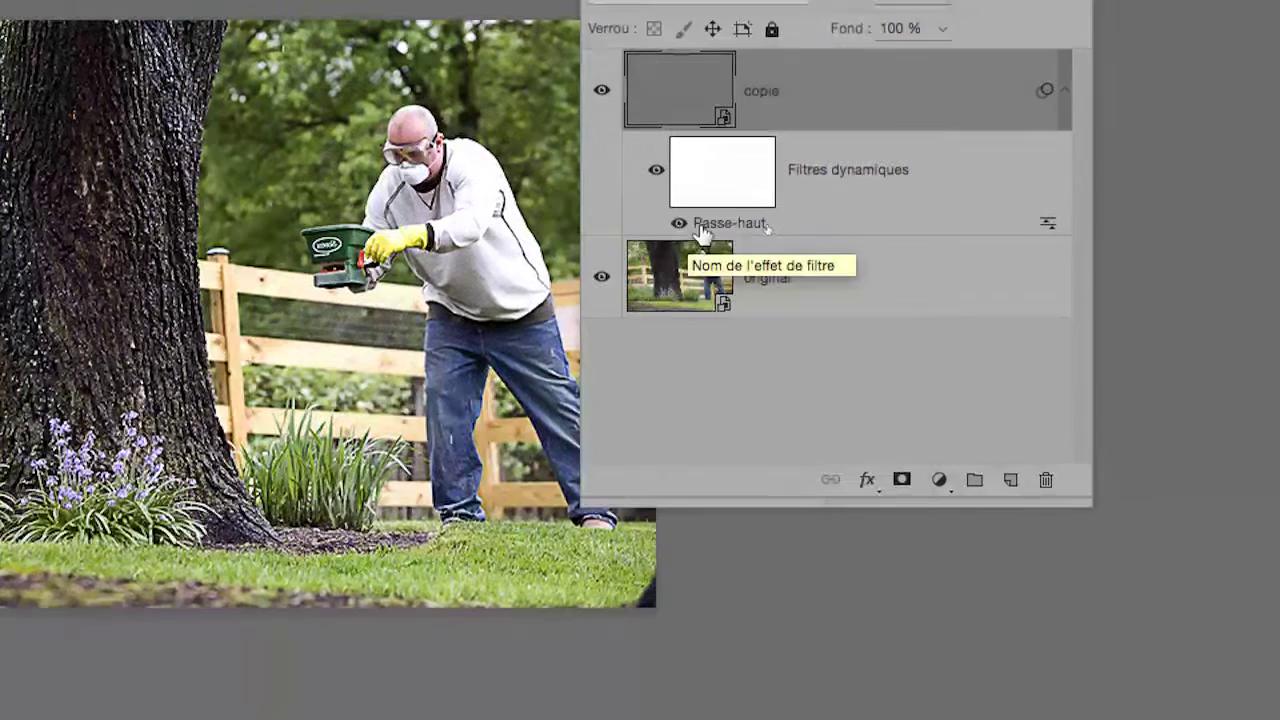
- Edit the Passe-haut smart filter on the copie layer and lower its radius to 0,1 pixels
double_click(698, 234)
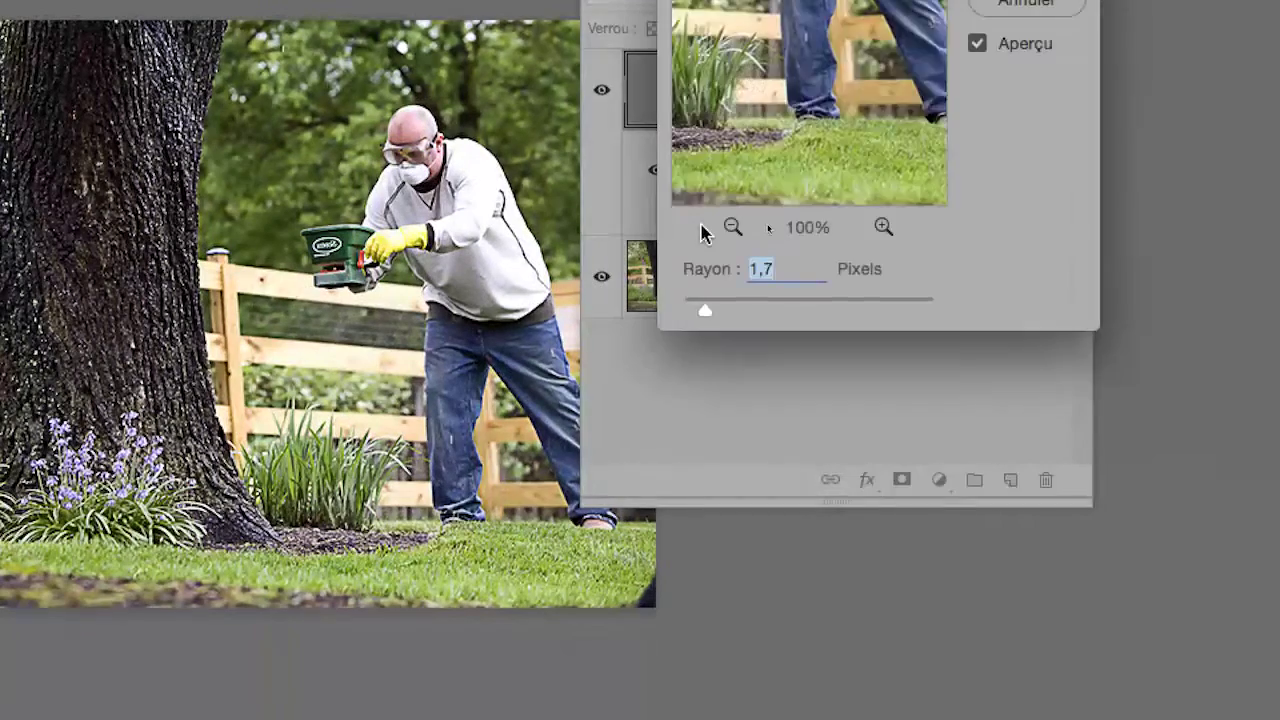
key("Down")
key("Down")
key("Down")
key("Down")
key("Down")
key("Down")
key("Down")
key("Down")
key("Down")
key("Down")
key("Down")
key("Down")
key("Down")
key("Down")
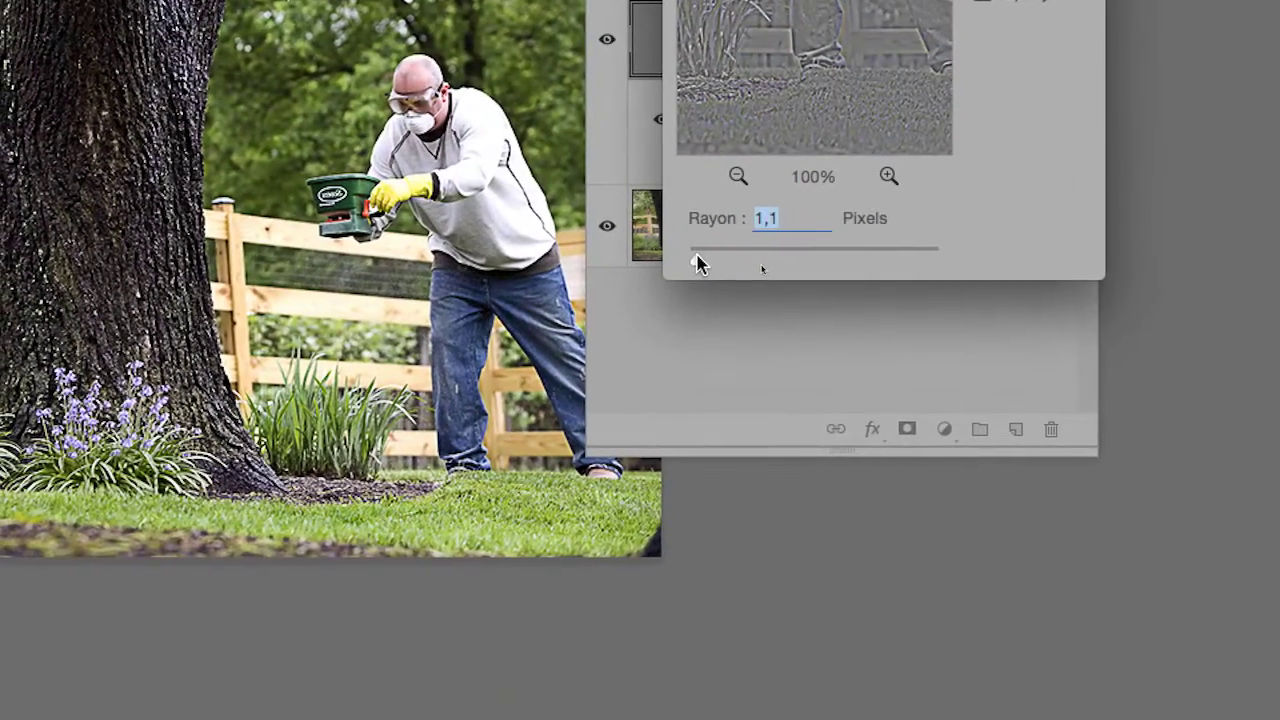
key("Down")
key("Down")
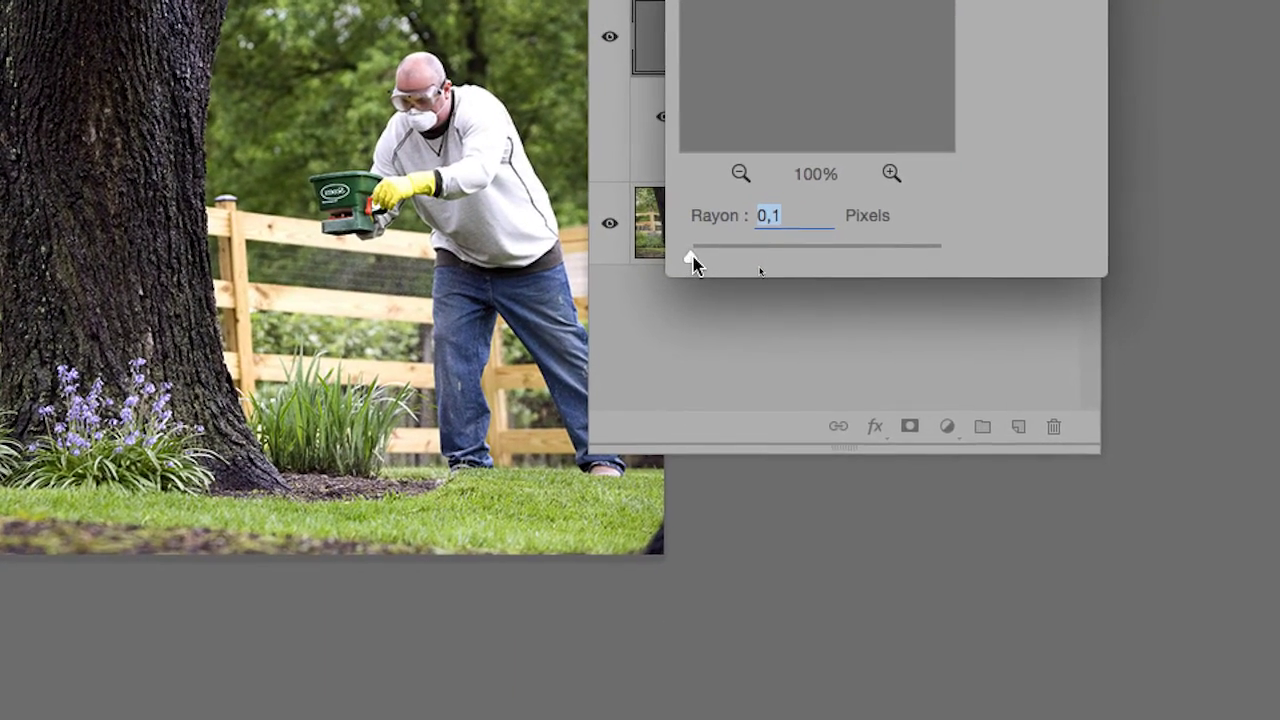
- Compare slightly larger Passe-haut radii against 0,1 in the preview and apply the filter with a radius of 0,3 pixels
key("Up")
key("Up")
key("Up")
key("Up")
key("Up")
key("Down")
key("Down")
key("Down")
key("Down")
key("Down")
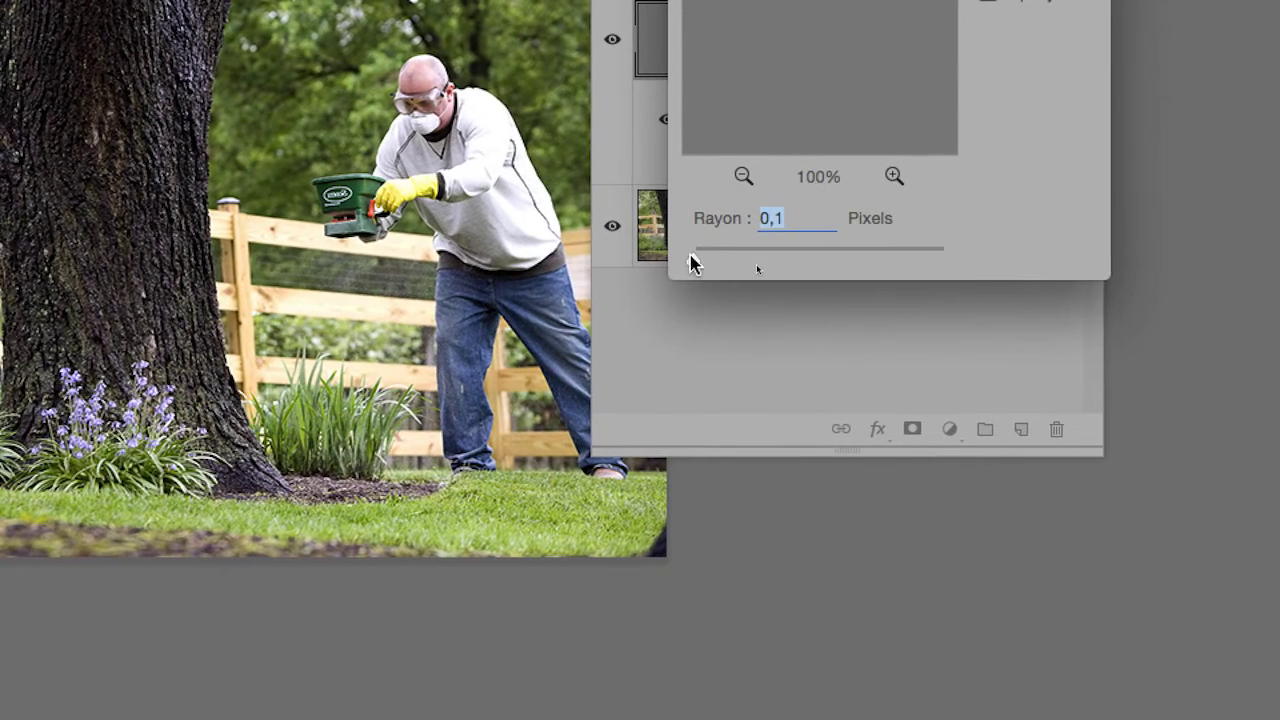
key("Up")
key("Up")
key("Up")
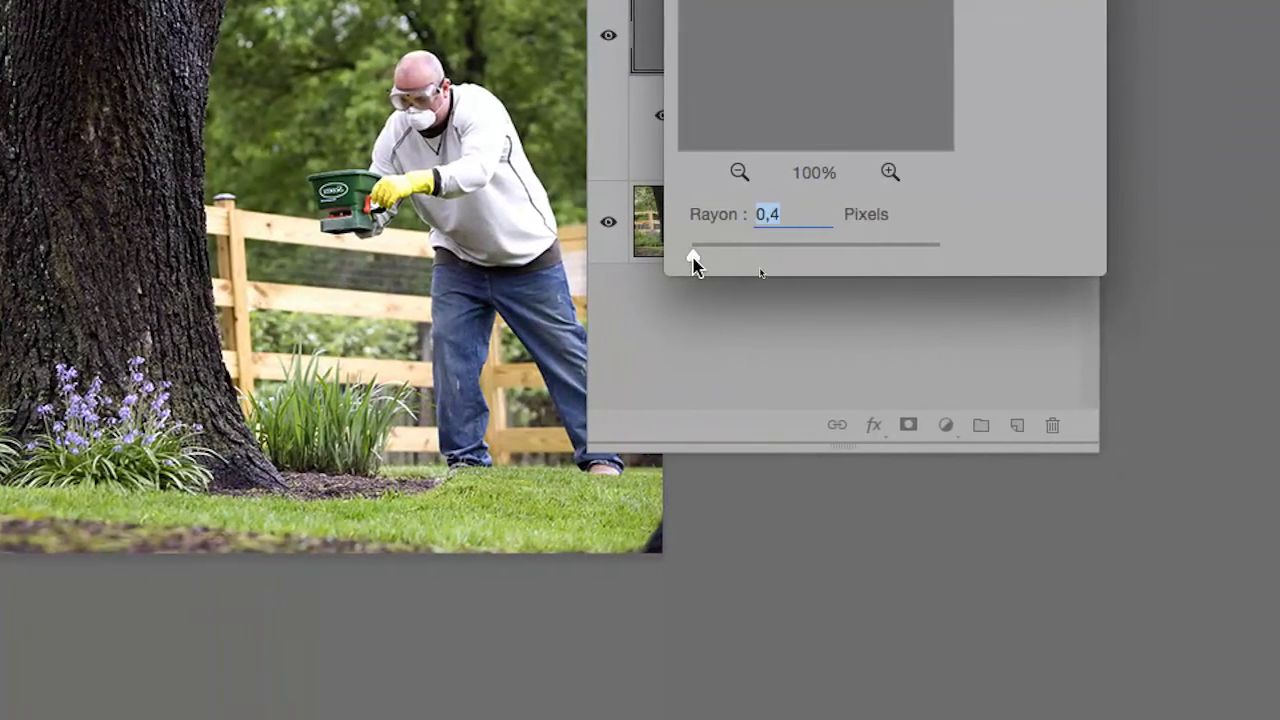
key("Down")
key("Down")
key("Down")
key("Up")
key("Up")
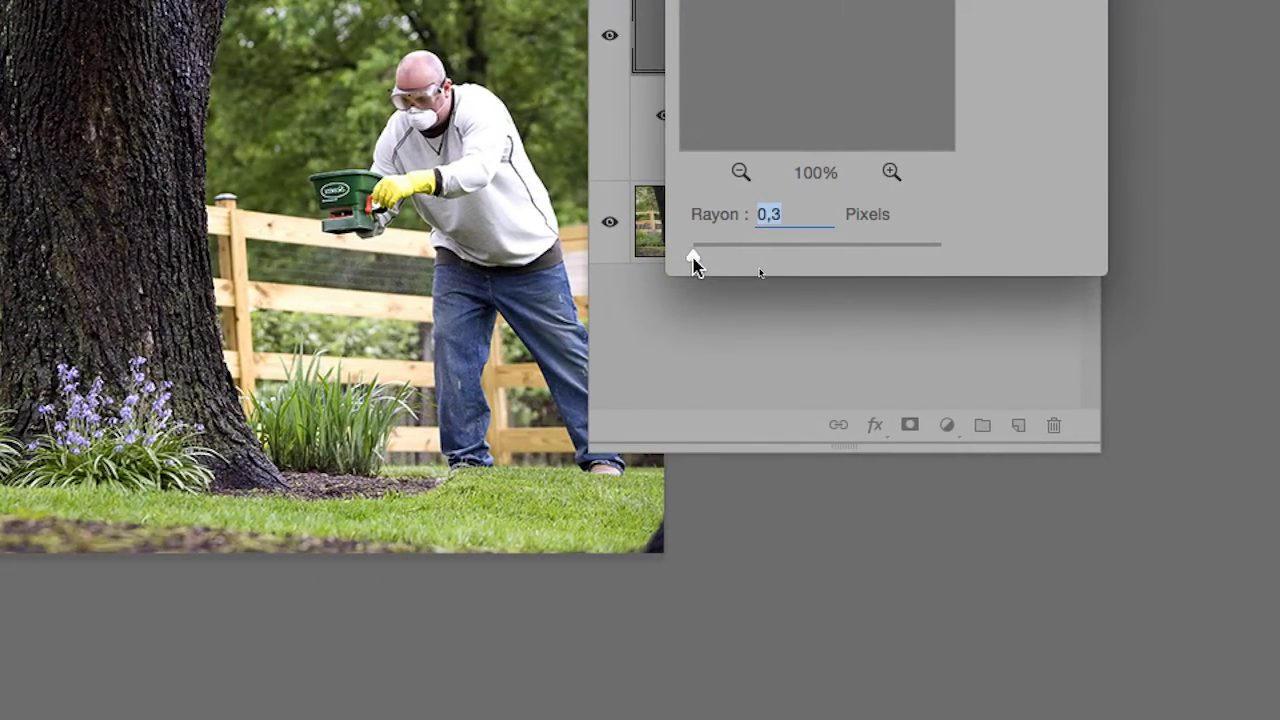
key("Down")
key("Down")
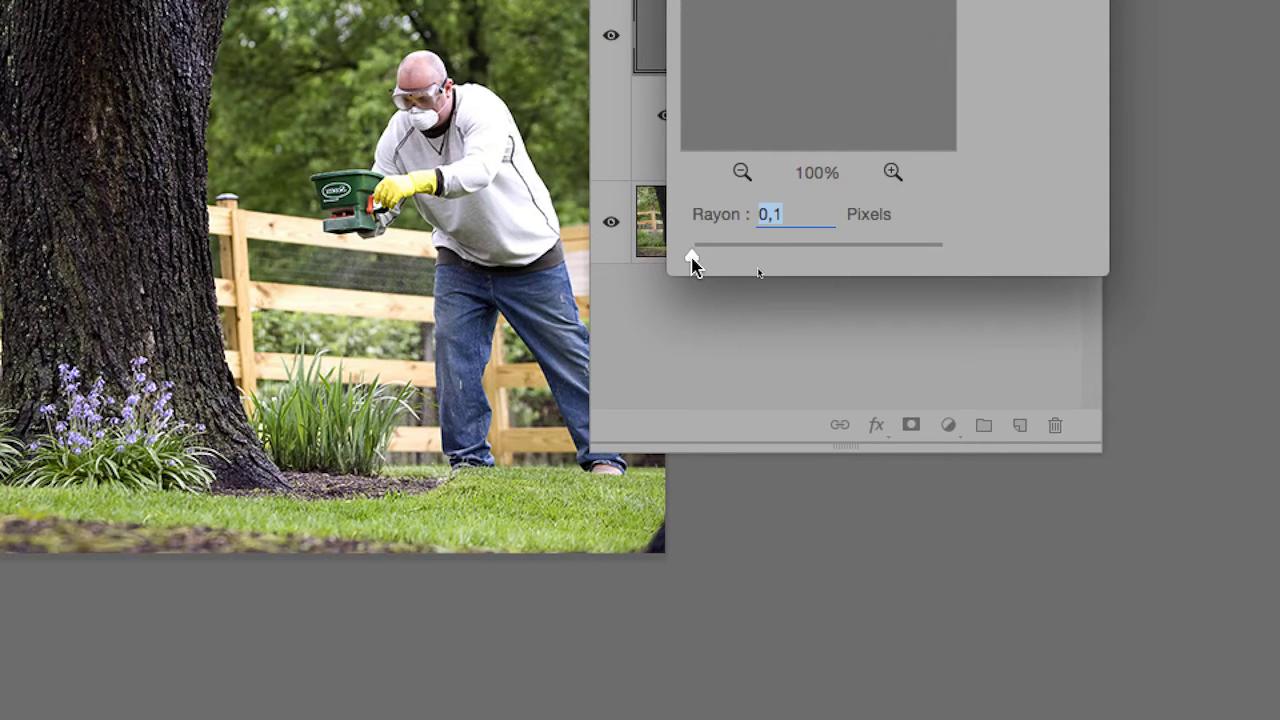
key("Up")
key("Up")
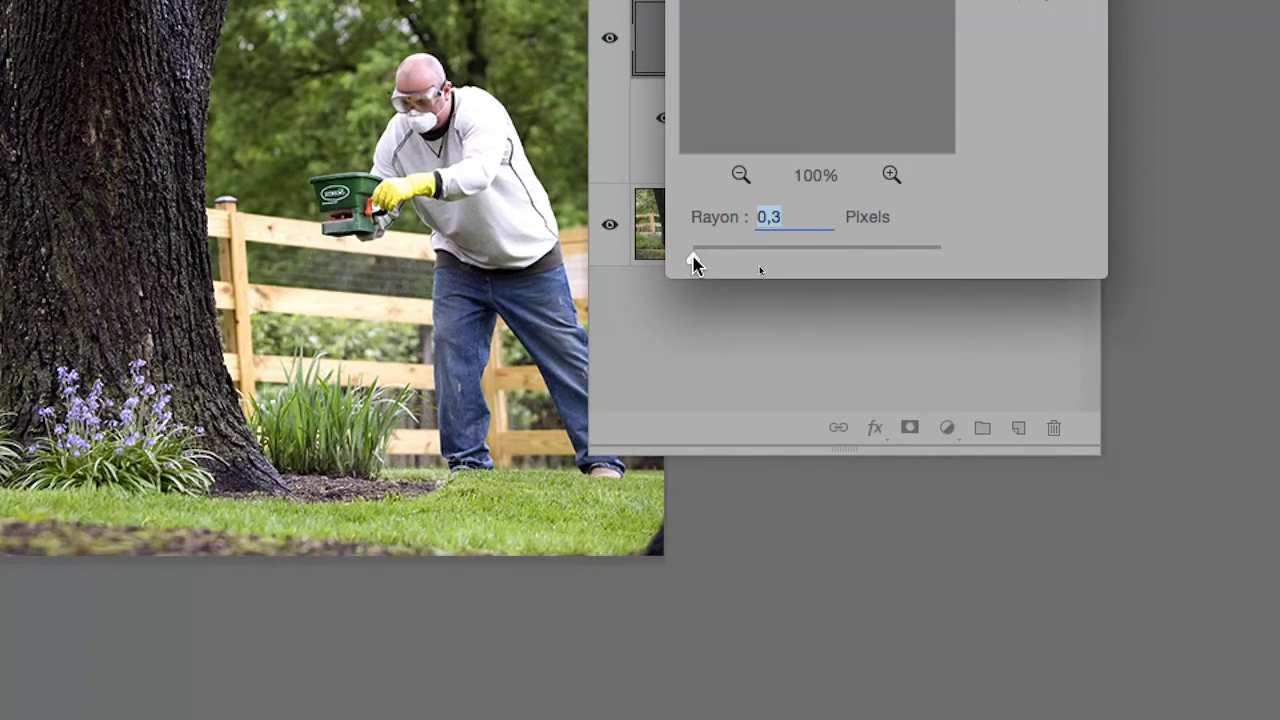
key("Up")
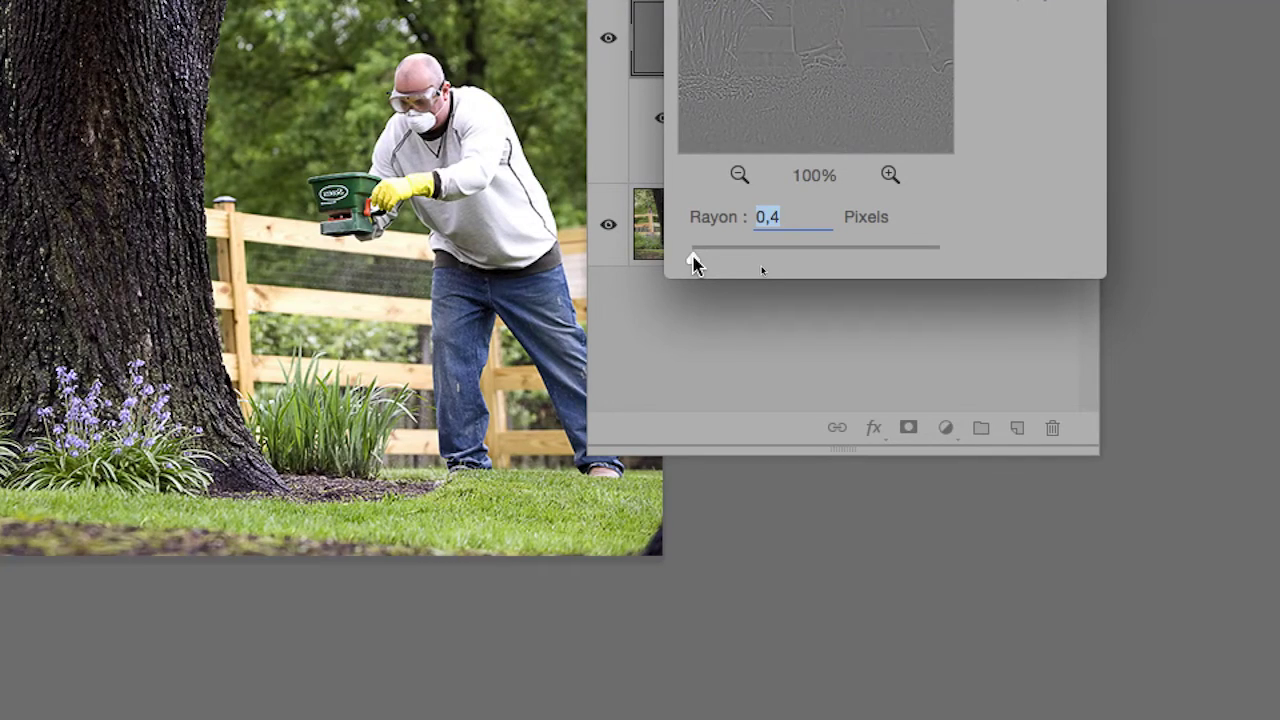
key("Up")
key("Down")
key("Down")
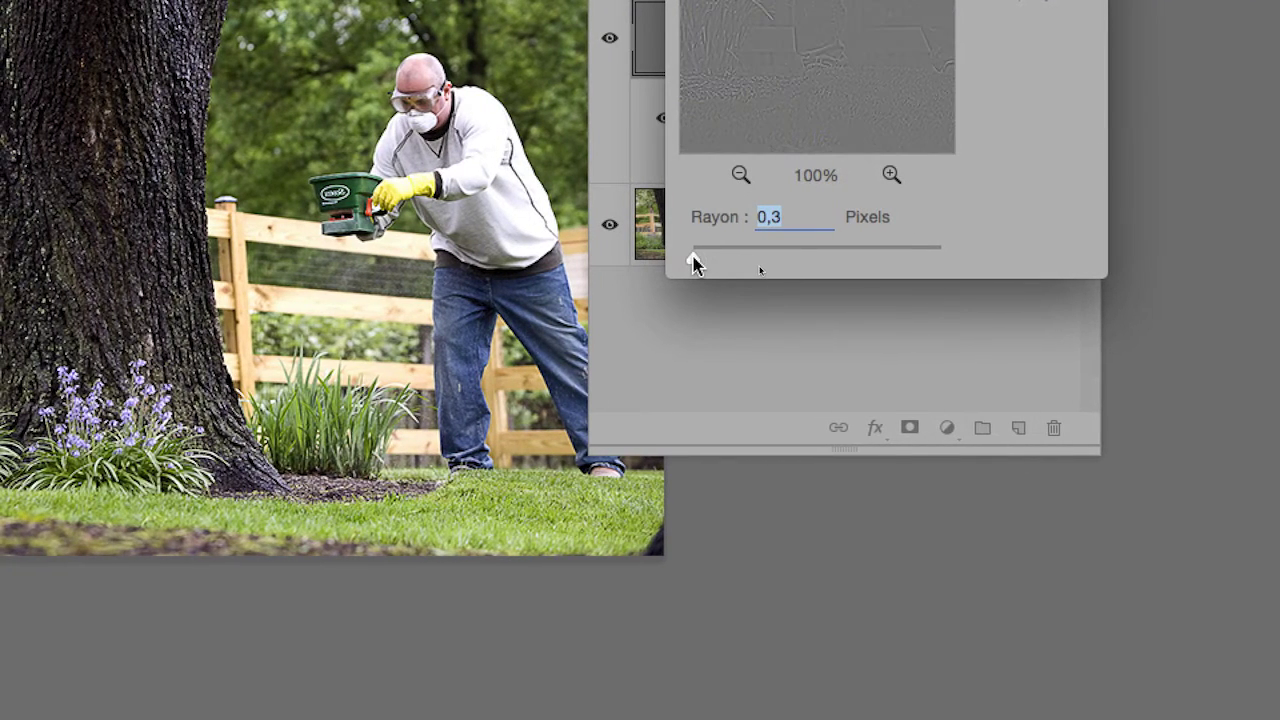
key("Up")
key("Up")
key("Down")
key("Down")
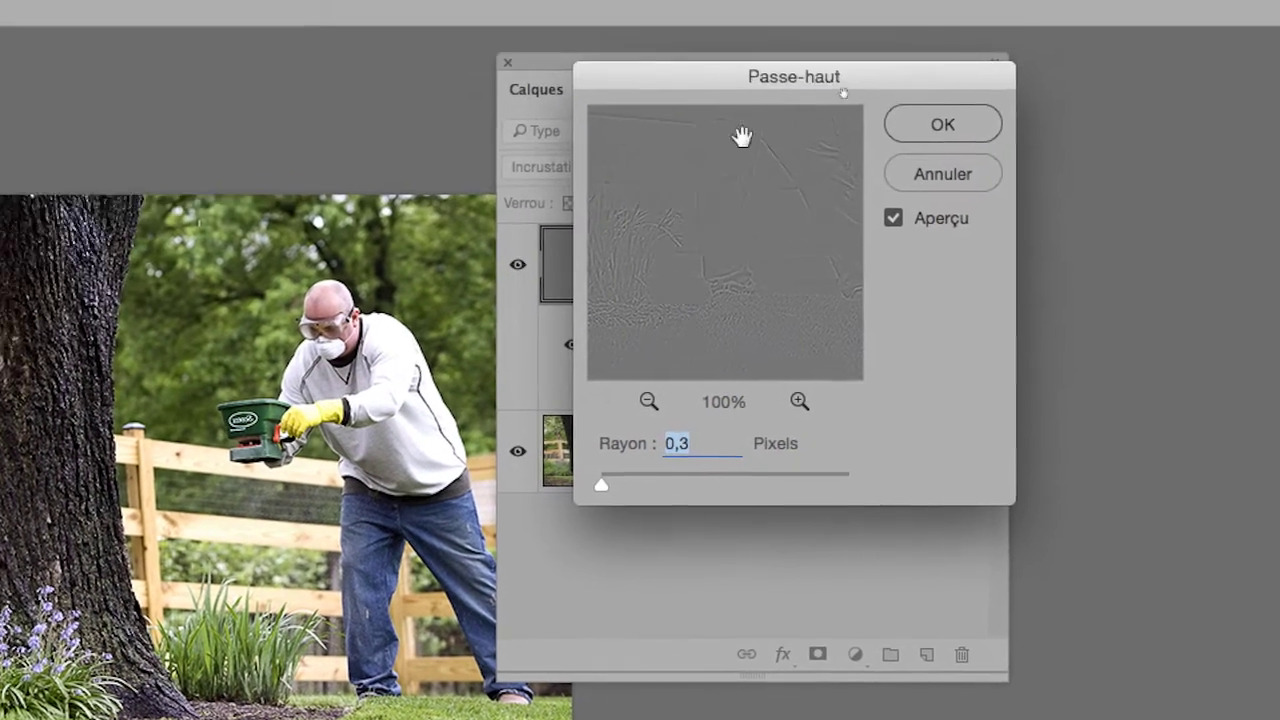
left_click(910, 130)
- Hide and show the copie layer repeatedly to compare the photo with and without the sharpening, leaving the layer visible
left_click(517, 264)
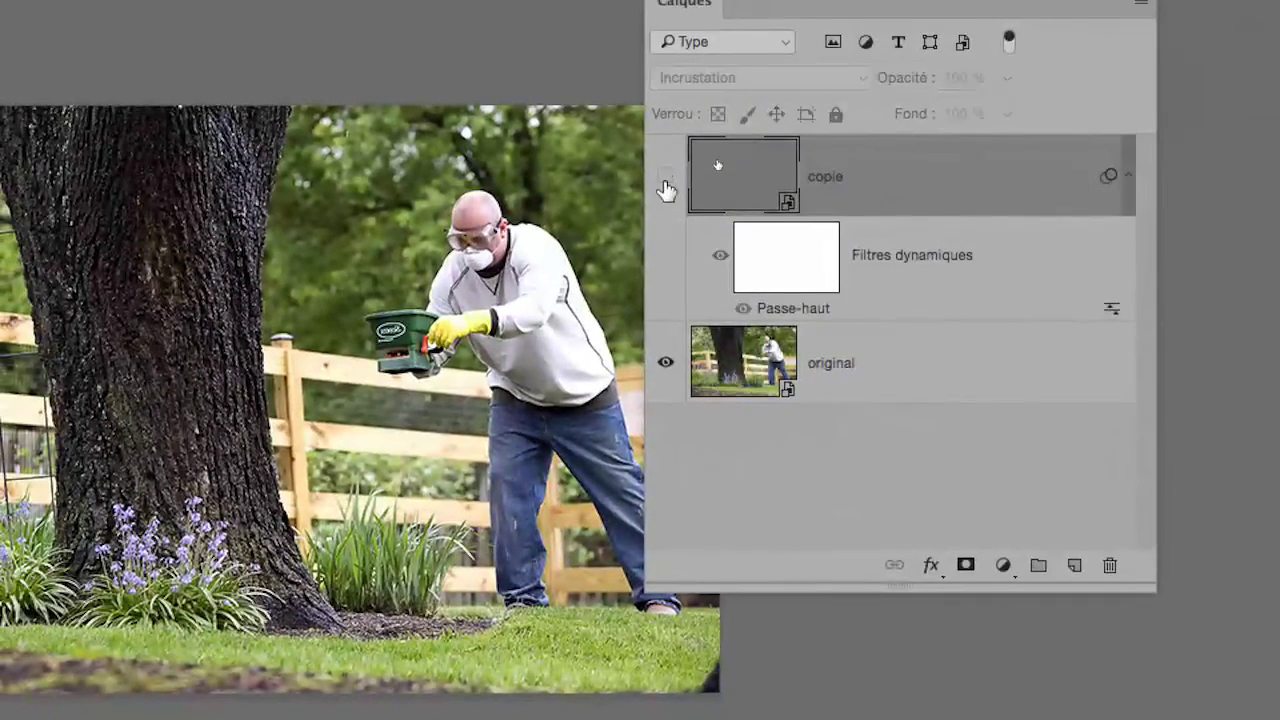
left_click(665, 180)
left_click(665, 178)
left_click(665, 178)
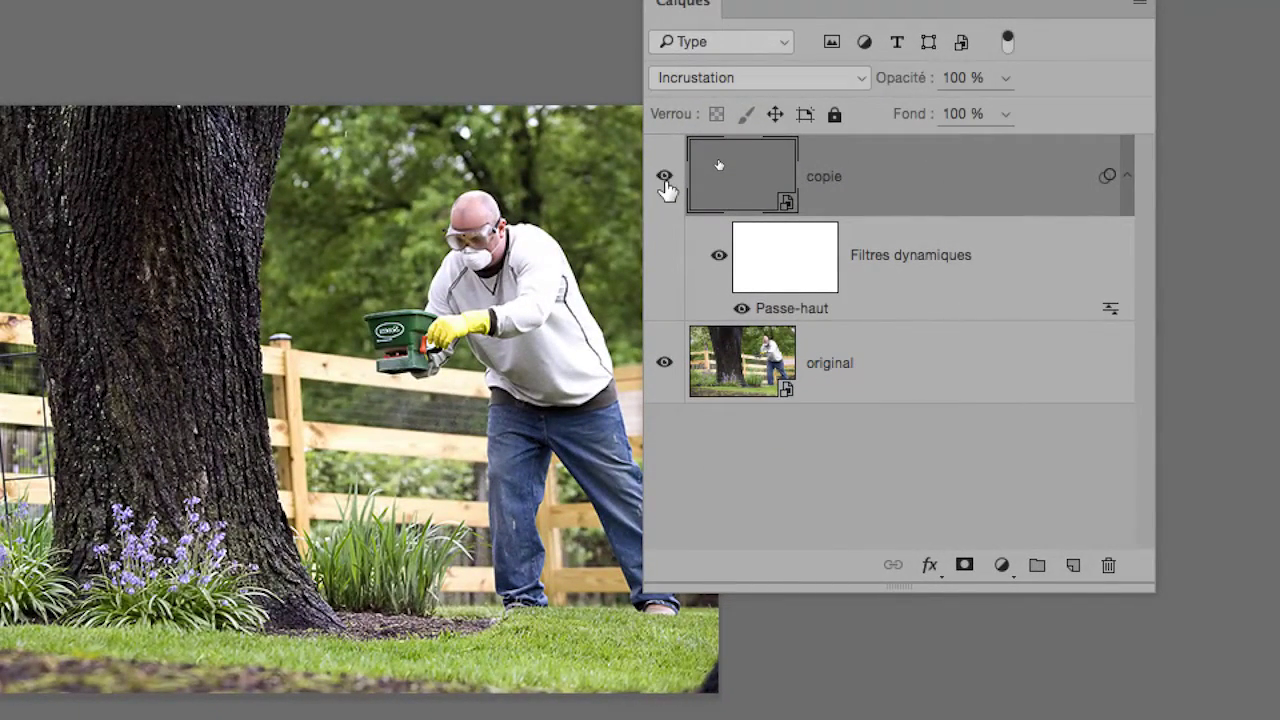
left_click(665, 178)
left_click(665, 178)
left_click(665, 178)
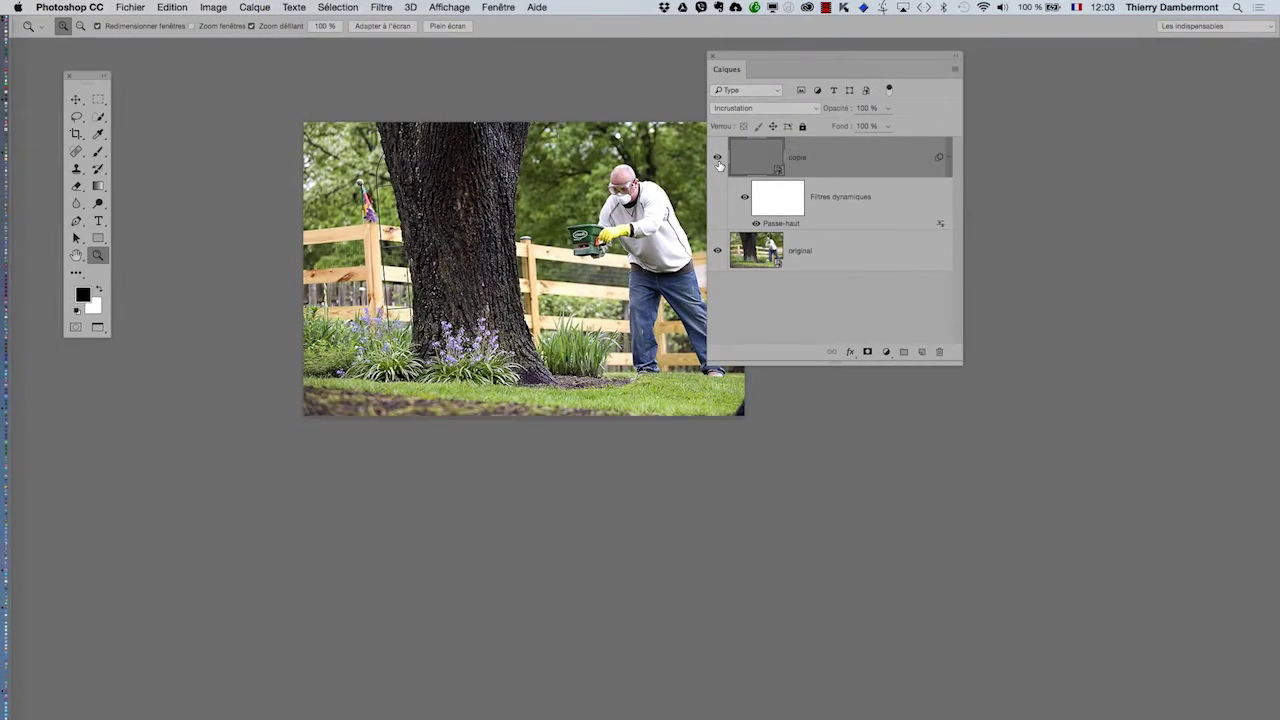
left_click(718, 160)
left_click(718, 160)
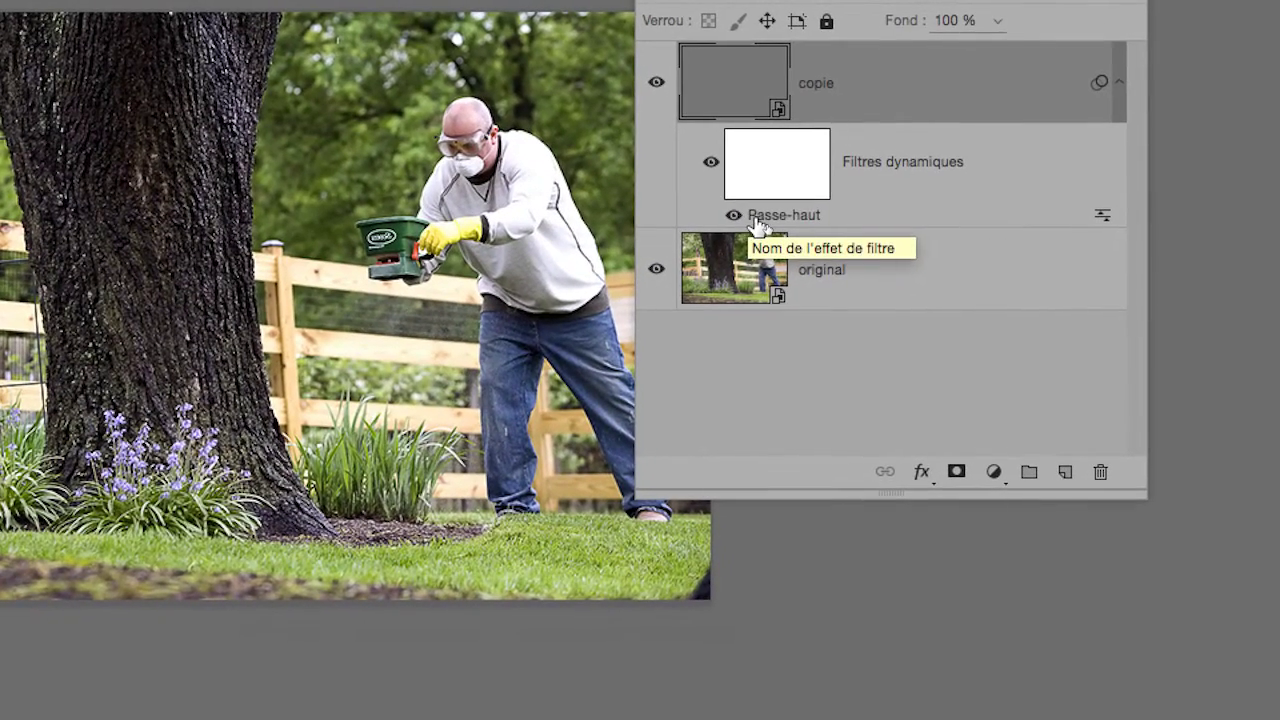
- Set the radius of the copie layer's Passe-haut smart filter to 0,4 pixels and apply it
double_click(812, 251)
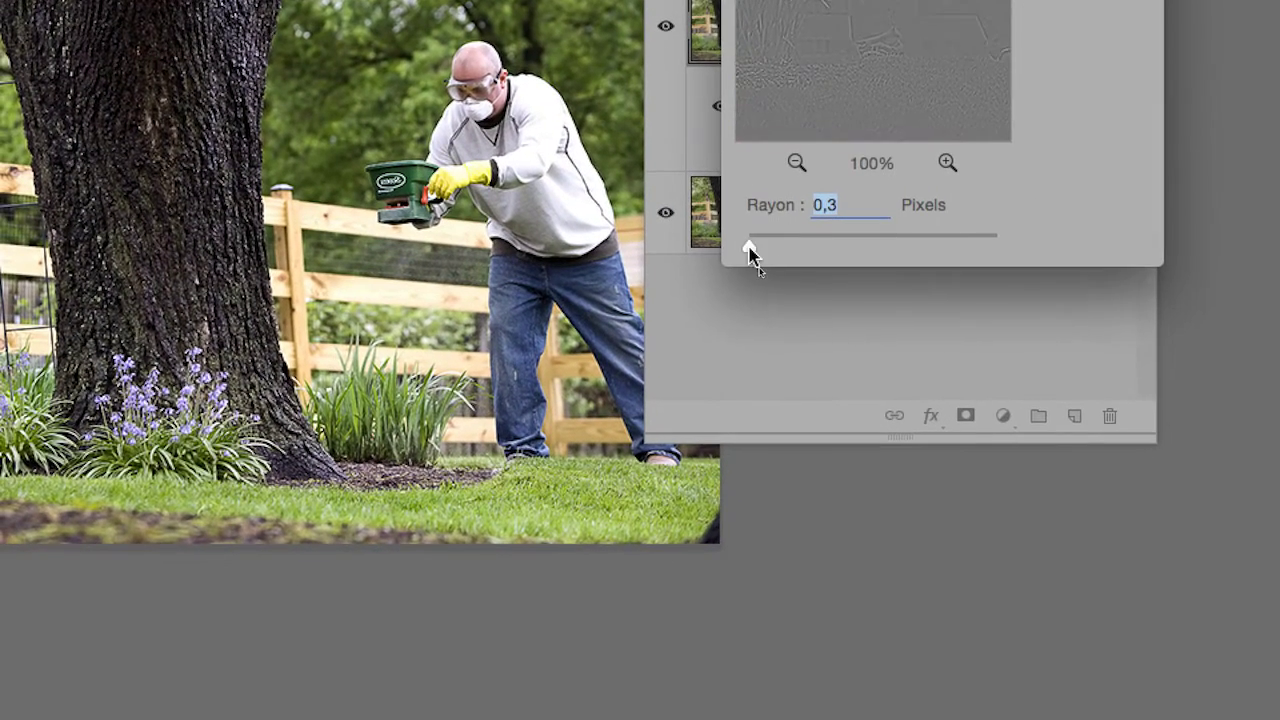
key("Up")
key("Up")
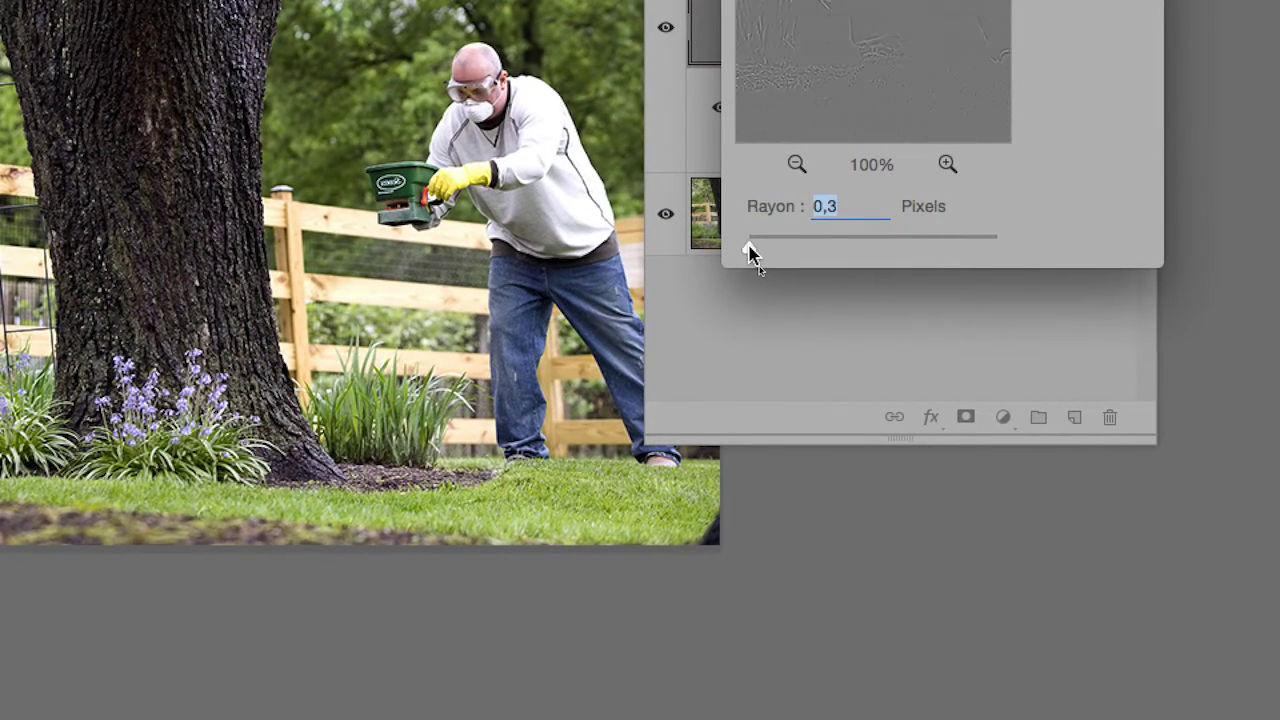
key("Up")
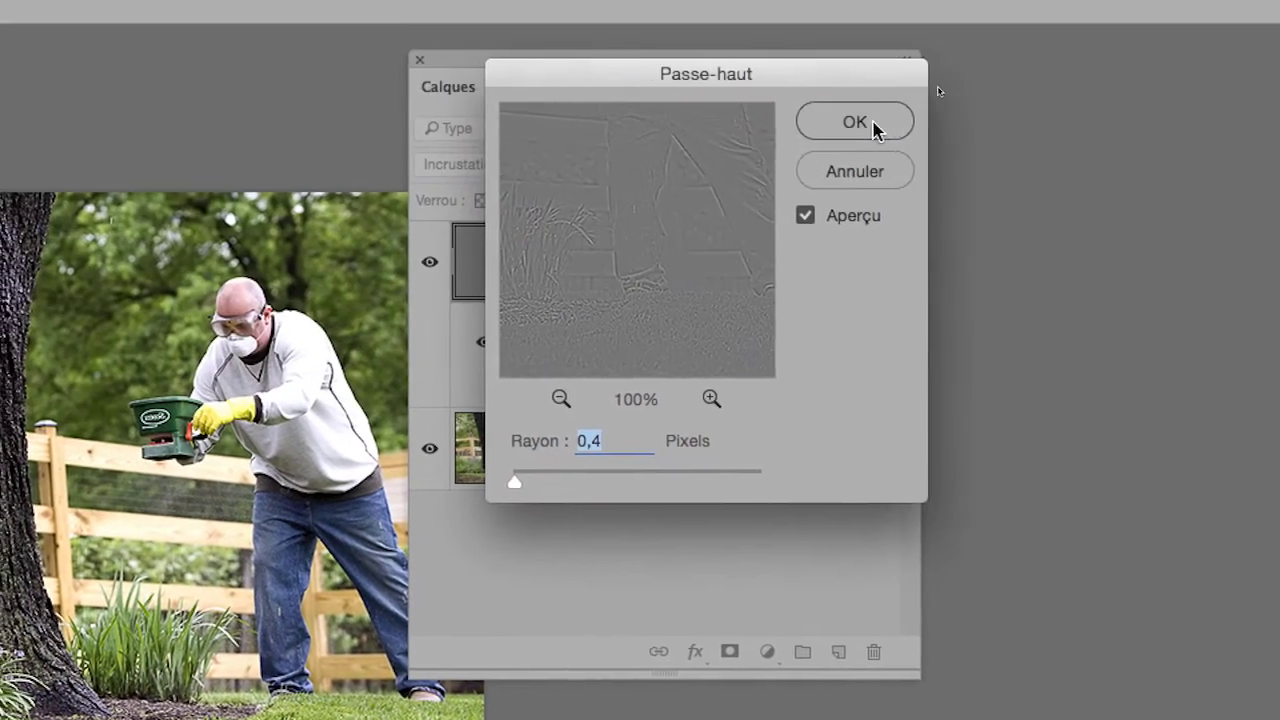
left_click(1071, 71)
- Toggle the copie layer's visibility to check the sharpening at the new radius against the original, leaving the layer shown
left_click(622, 202)
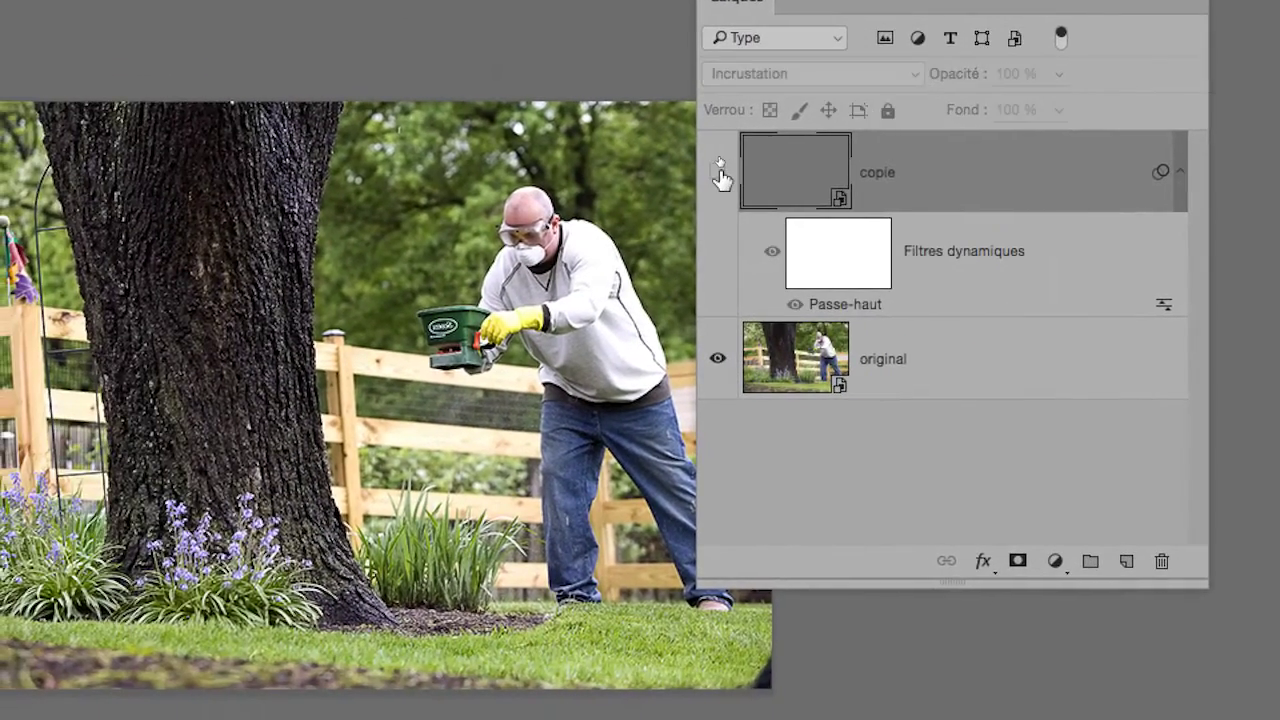
left_click(622, 202)
left_click(719, 171)
left_click(719, 171)
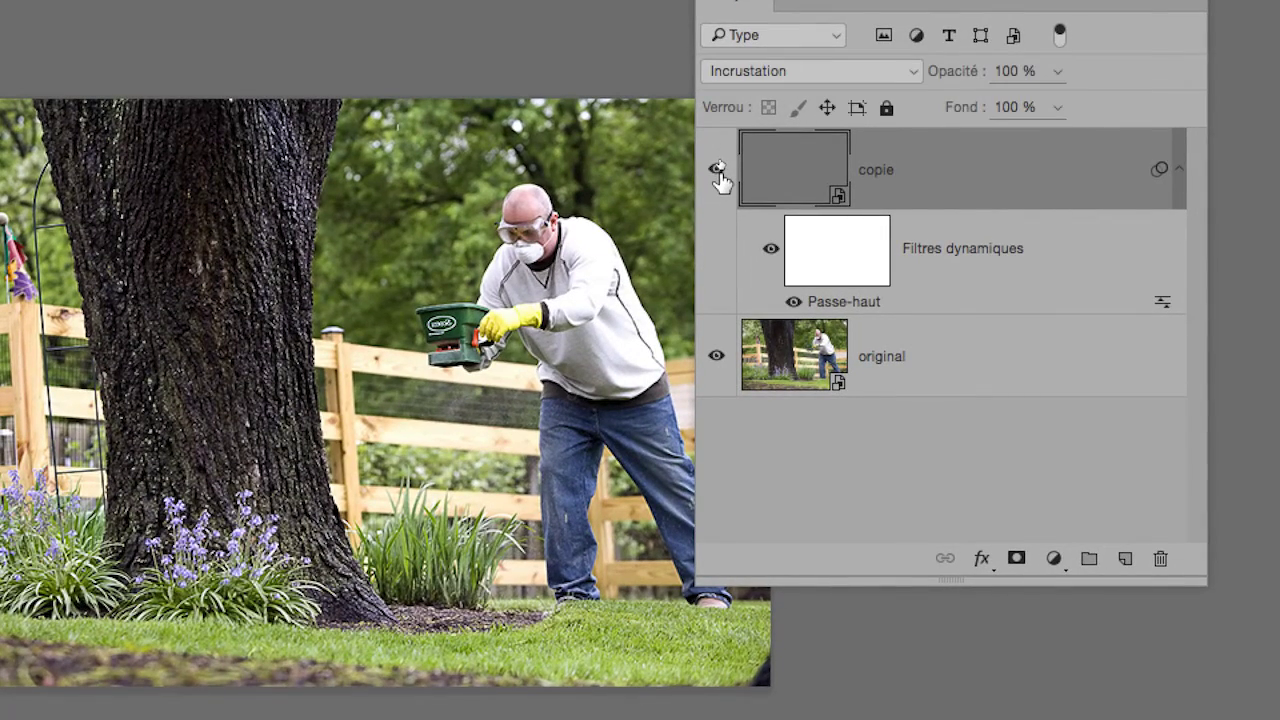
left_click(719, 171)
left_click(719, 171)
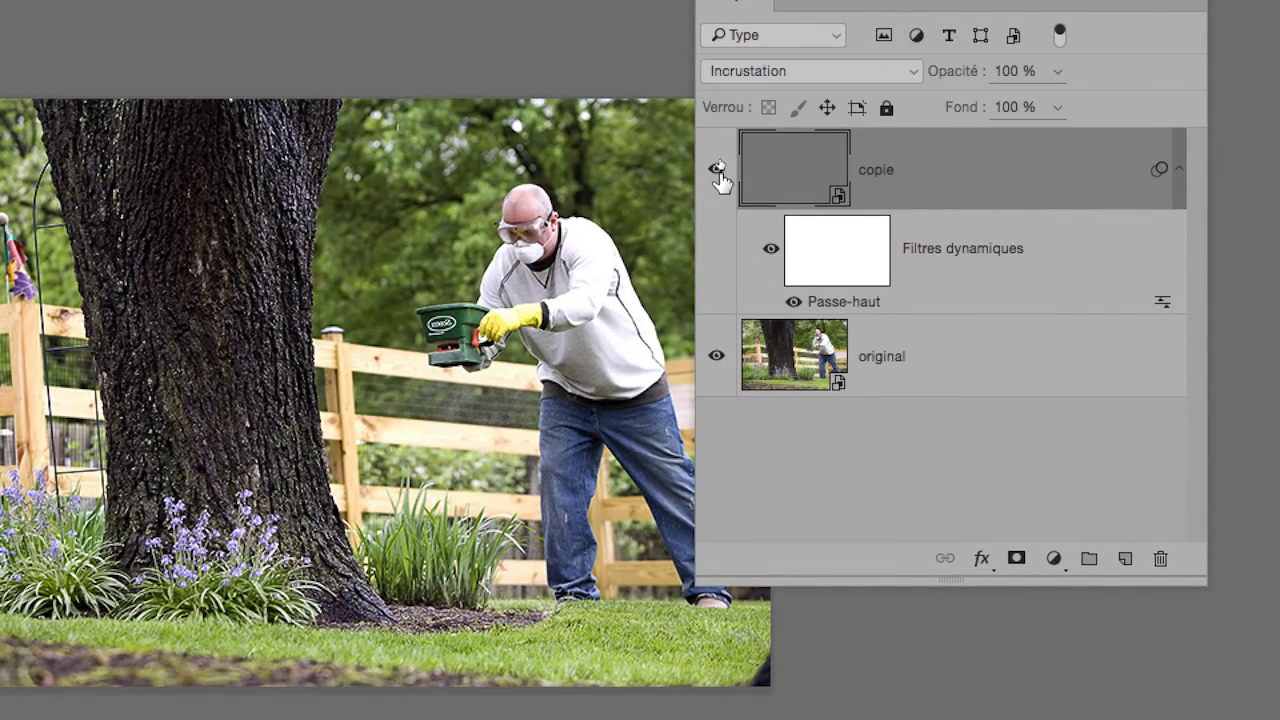